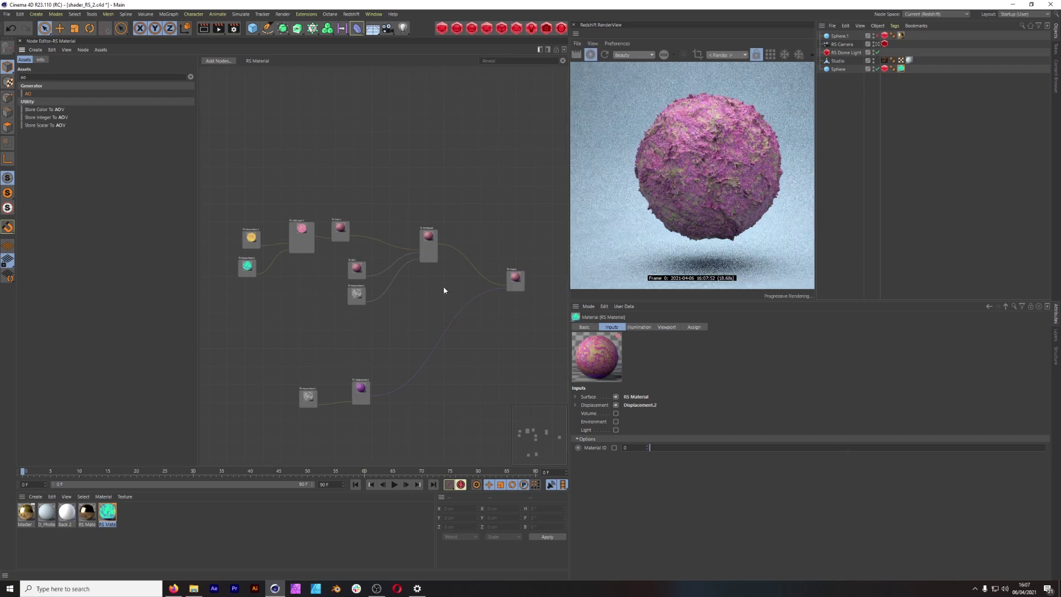
Step: Examine the node graph of the RS Material, from the noise and color layer nodes through to the Output and displacement nodes
scroll(258, 255, "up", 5)
scroll(258, 256, "up", 1)
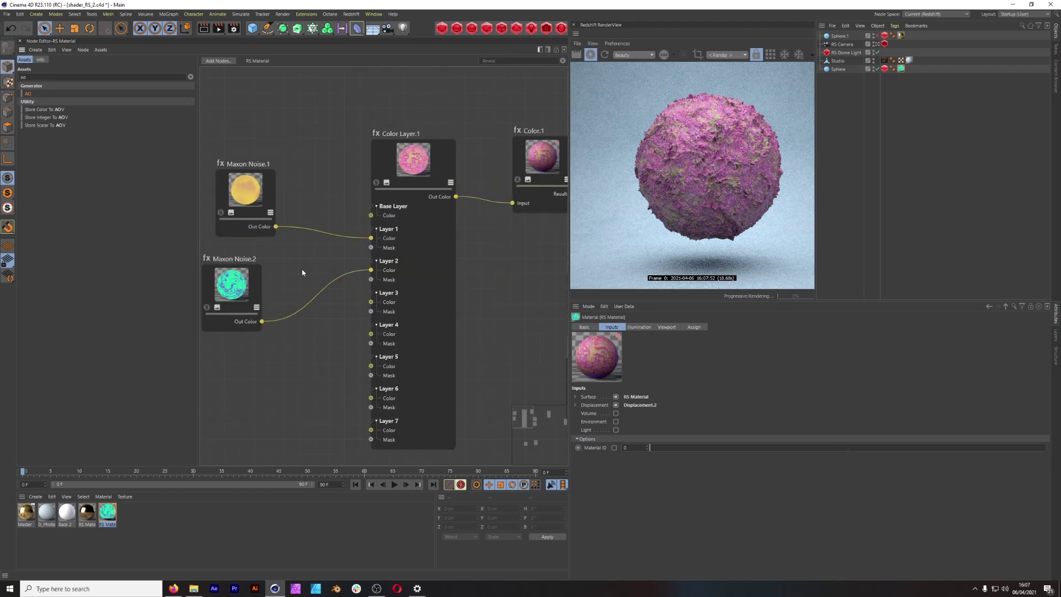
scroll(485, 293, "down", 2)
middle_click_drag(485, 293, 292, 280)
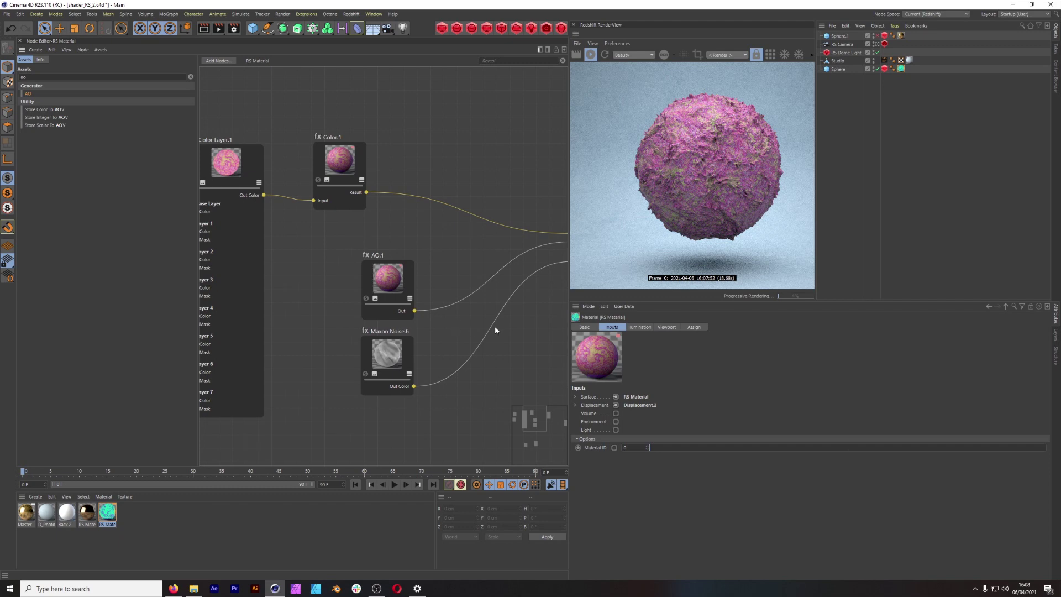
middle_click_drag(495, 326, 332, 316)
middle_click_drag(529, 331, 405, 254)
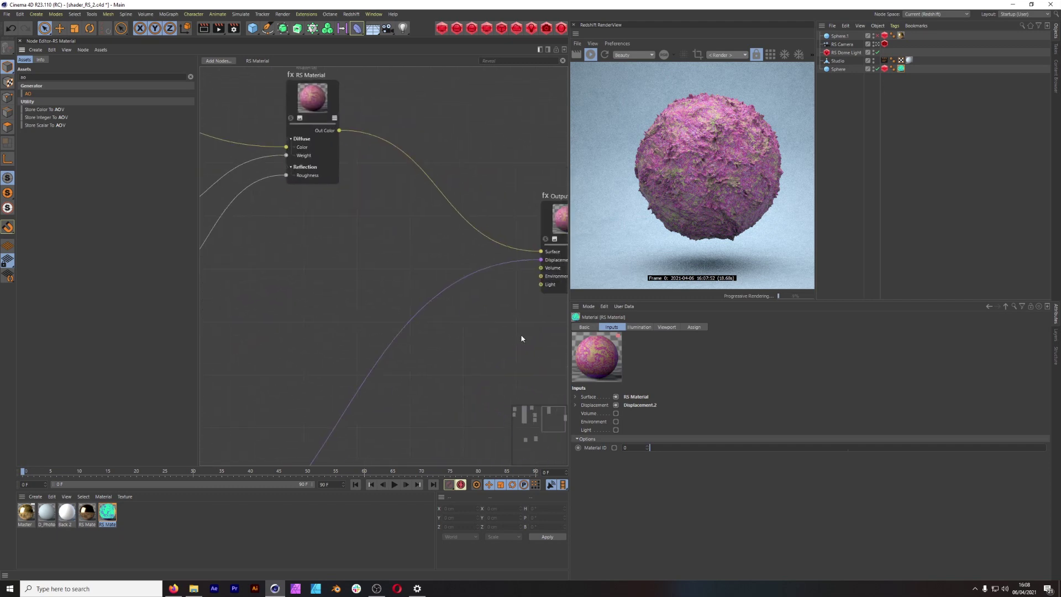
middle_click_drag(521, 335, 360, 311)
key("h")
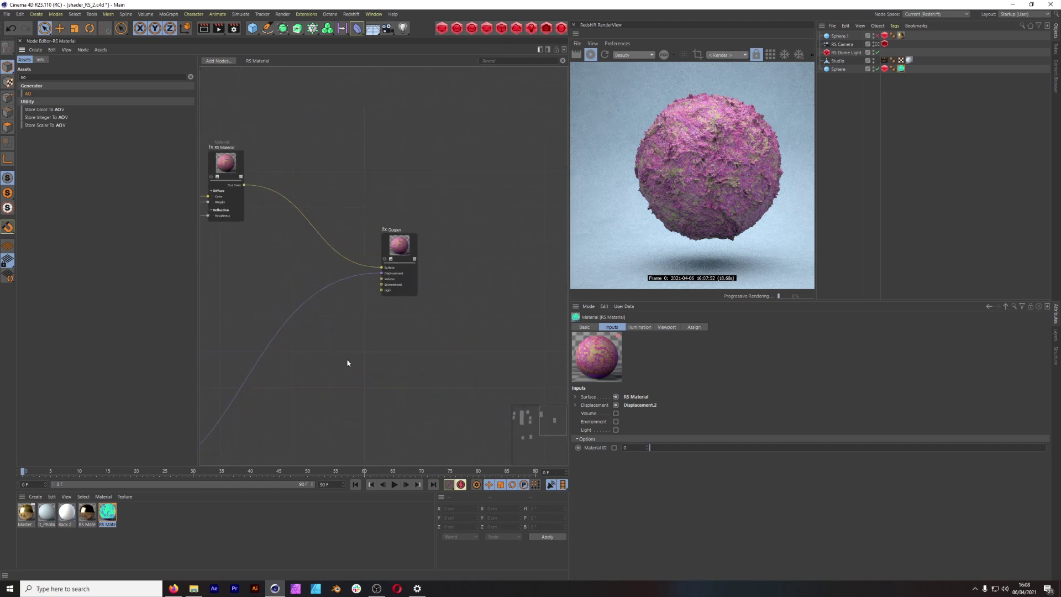
scroll(350, 359, "up", 4)
middle_click_drag(276, 297, 377, 290)
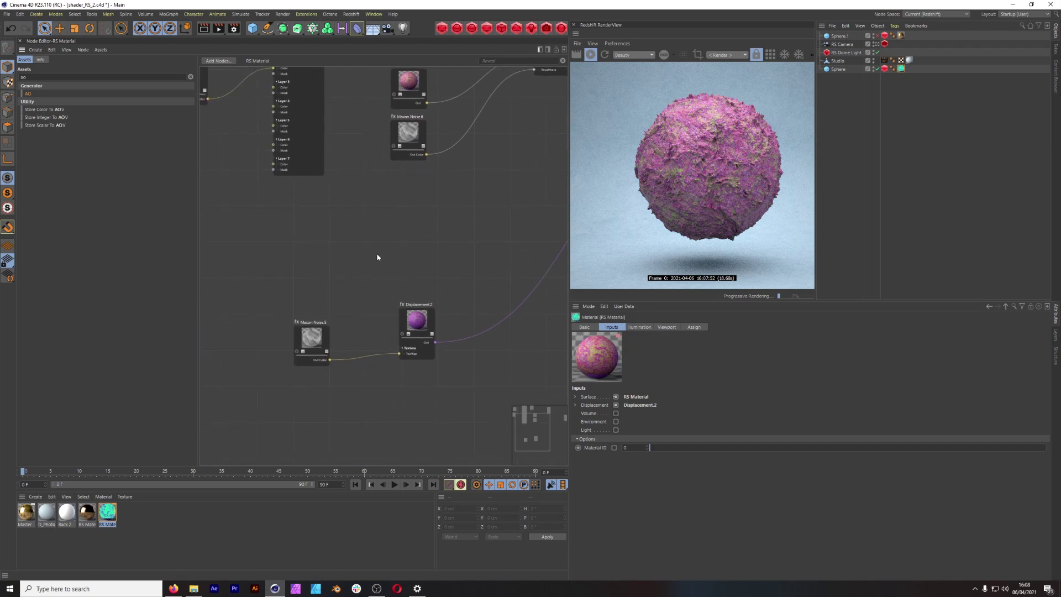
middle_click_drag(444, 244, 259, 327)
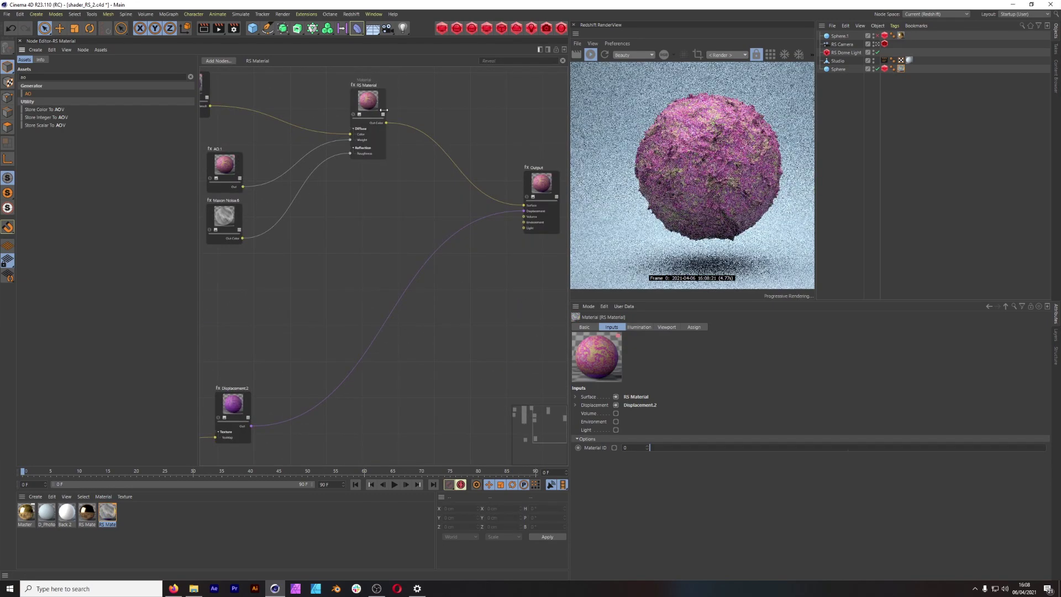
Step: Solo the RS Material node and inspect the sphere's surface shading up close in the render
left_click(353, 115)
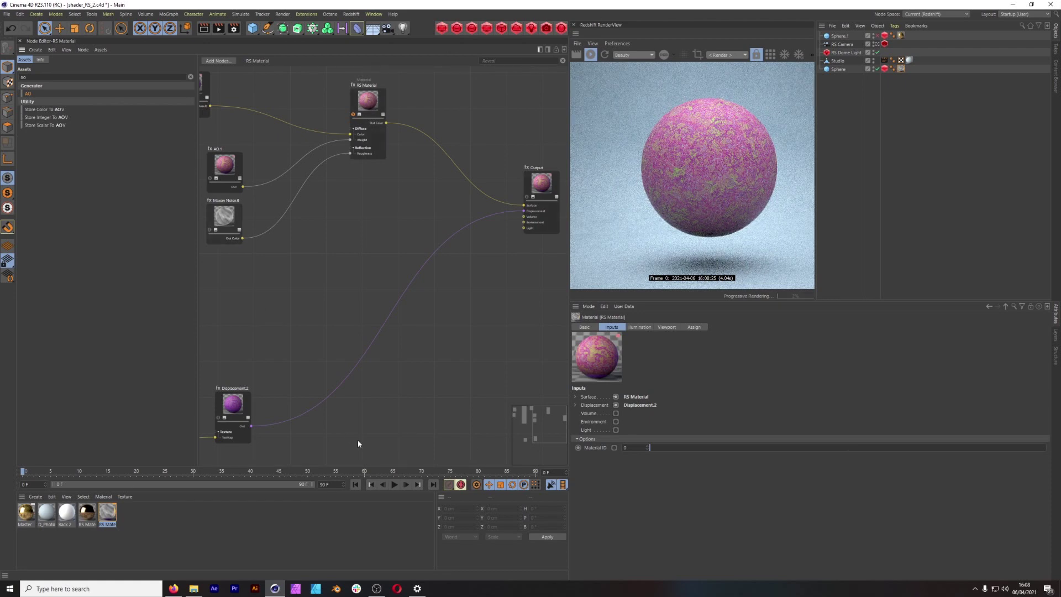
scroll(722, 175, "up", 5)
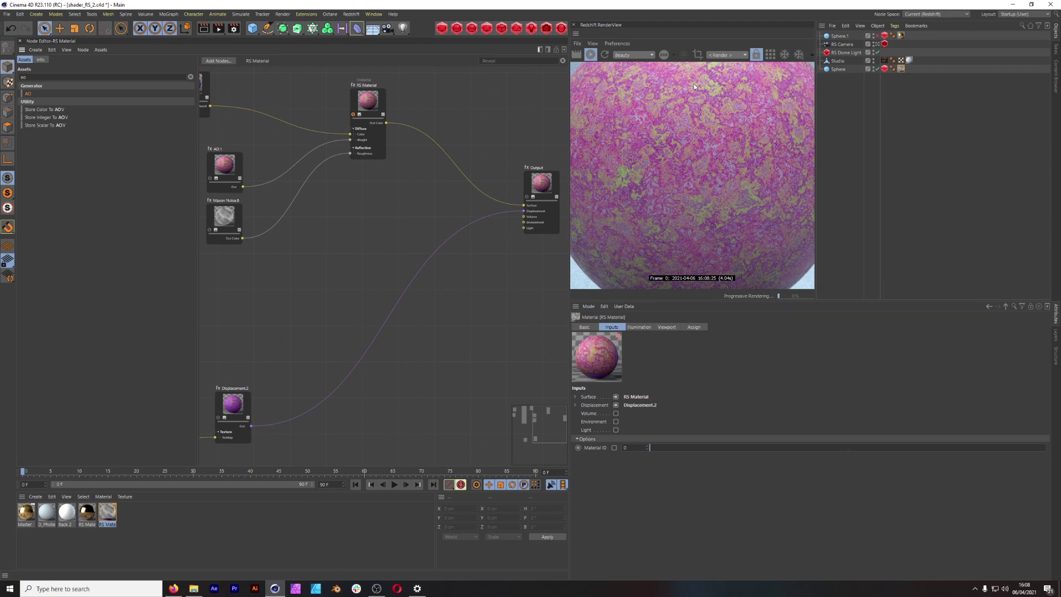
scroll(698, 207, "down", 5)
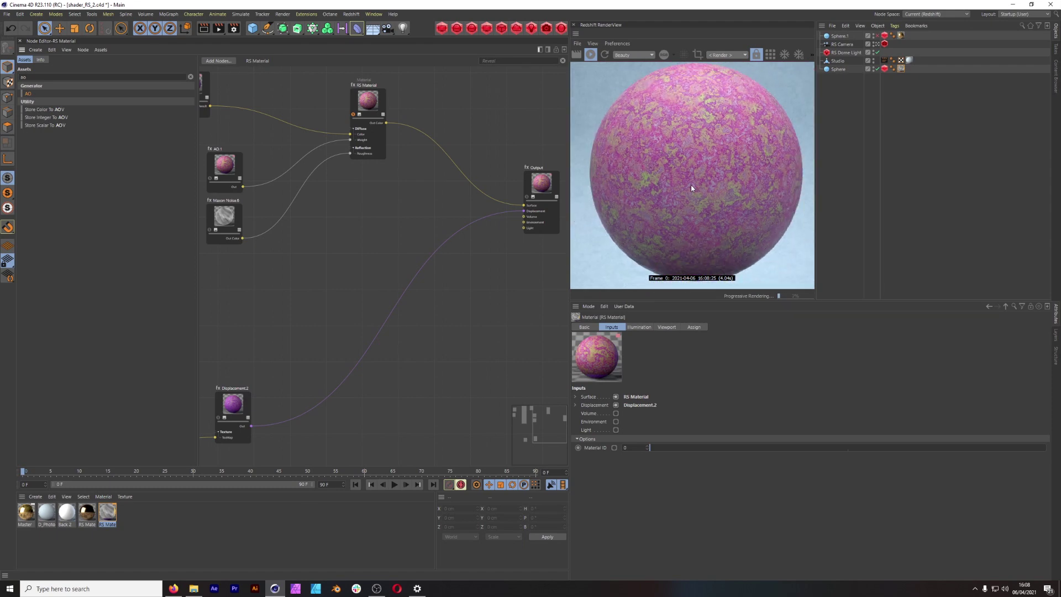
scroll(282, 320, "down", 2)
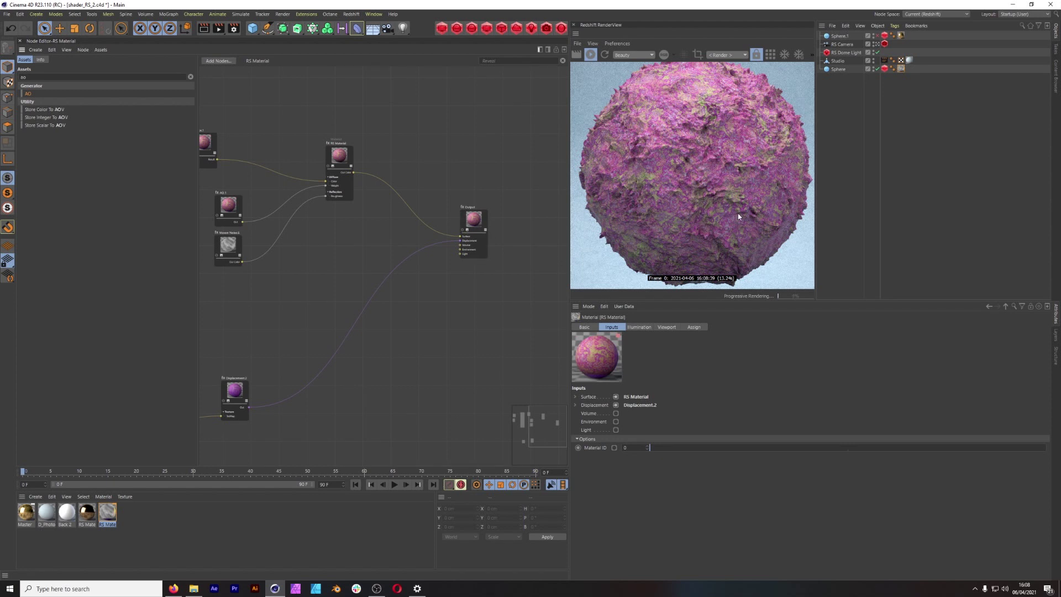
Step: Connect the Displacement.2 output to the Surface input of the Output node to preview the displacement texture
scroll(247, 402, "up", 2)
middle_click_drag(247, 402, 349, 376)
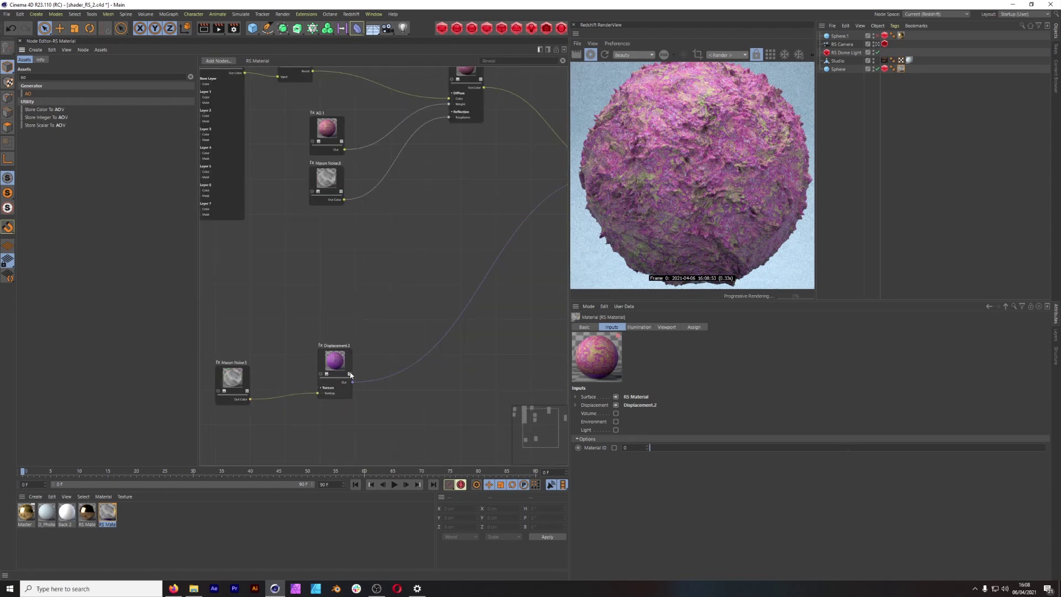
left_click_drag(350, 379, 507, 240)
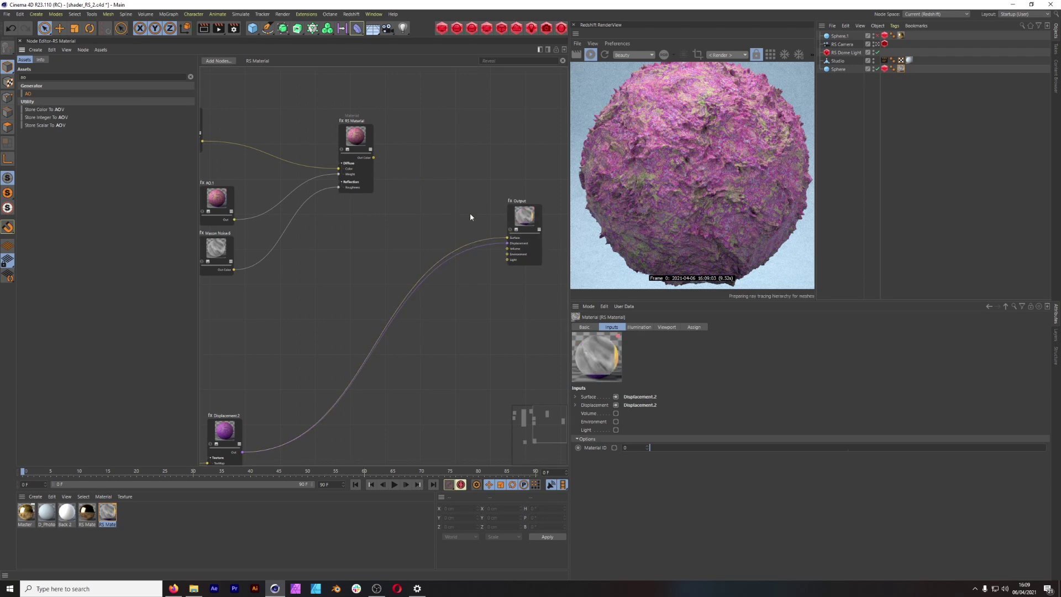
Step: Try an Overall Scale of 1 on the Maxon Noise feeding the displacement, and undo the change
scroll(677, 184, "down", 1)
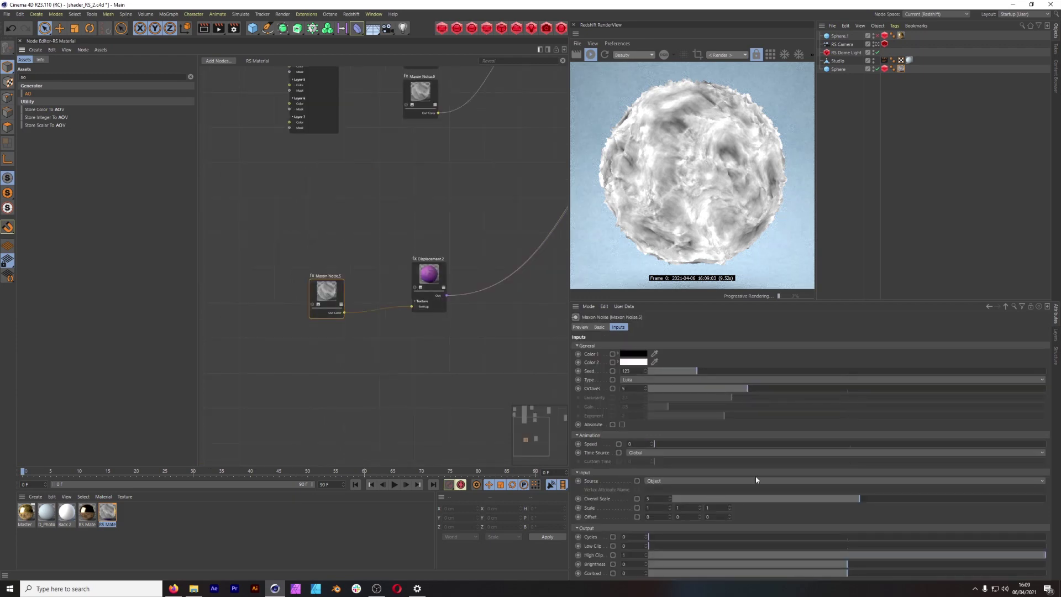
left_click(704, 483)
left_click(947, 358)
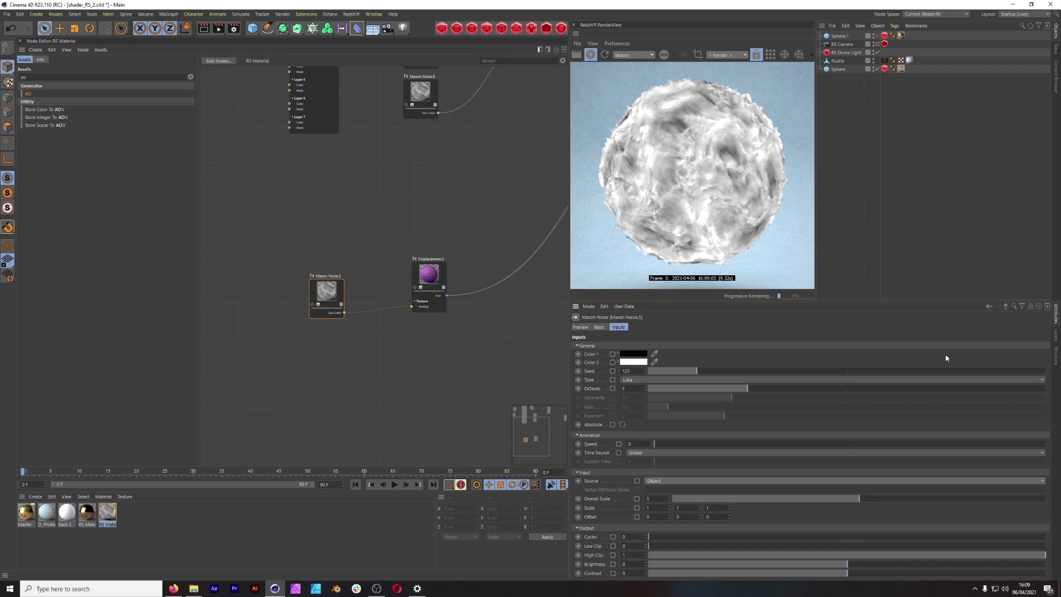
left_click(651, 498)
type("1")
key("Return")
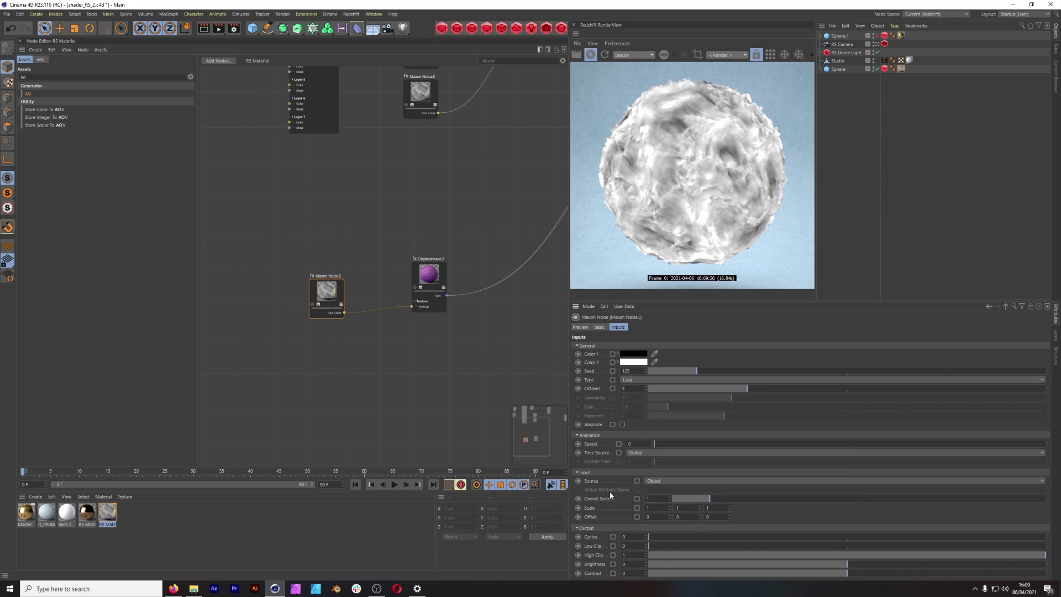
key("ctrl+z")
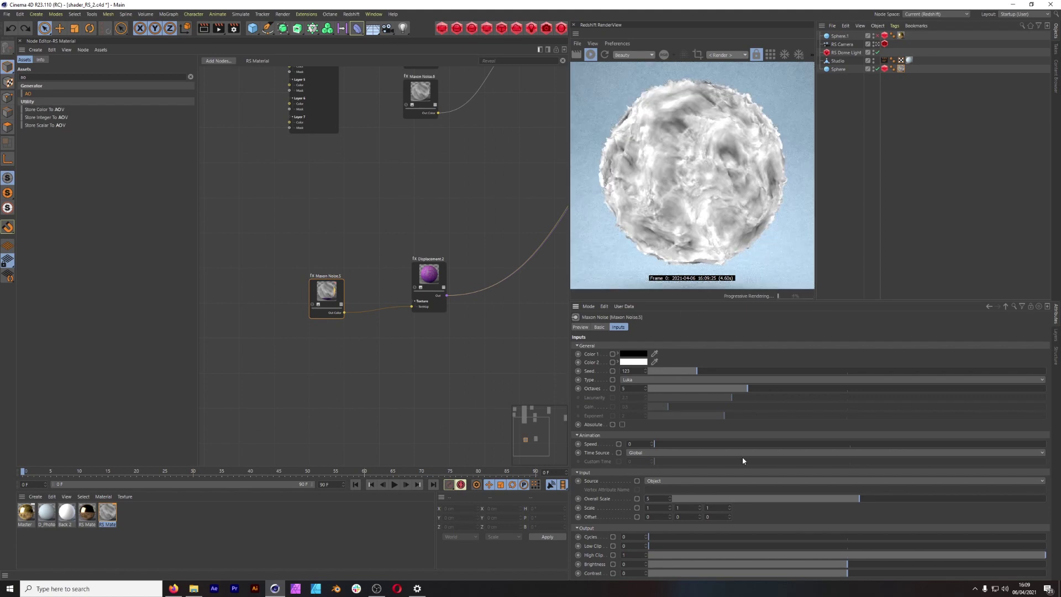
Step: Review the tessellation and displacement settings in the sphere's Redshift Object tag, plus the properties of its assigned material
left_click(884, 70)
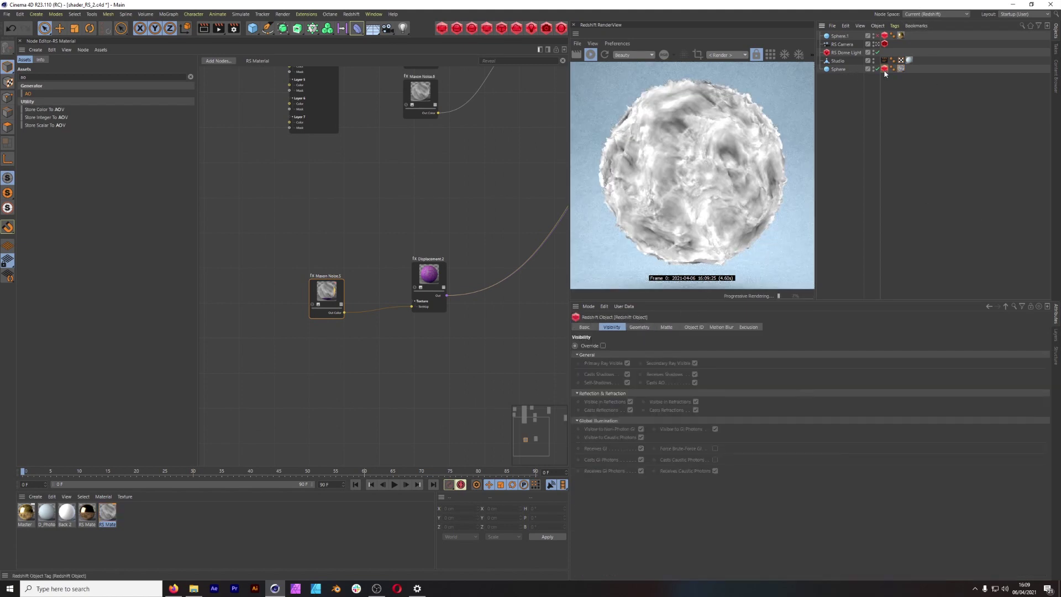
left_click(645, 327)
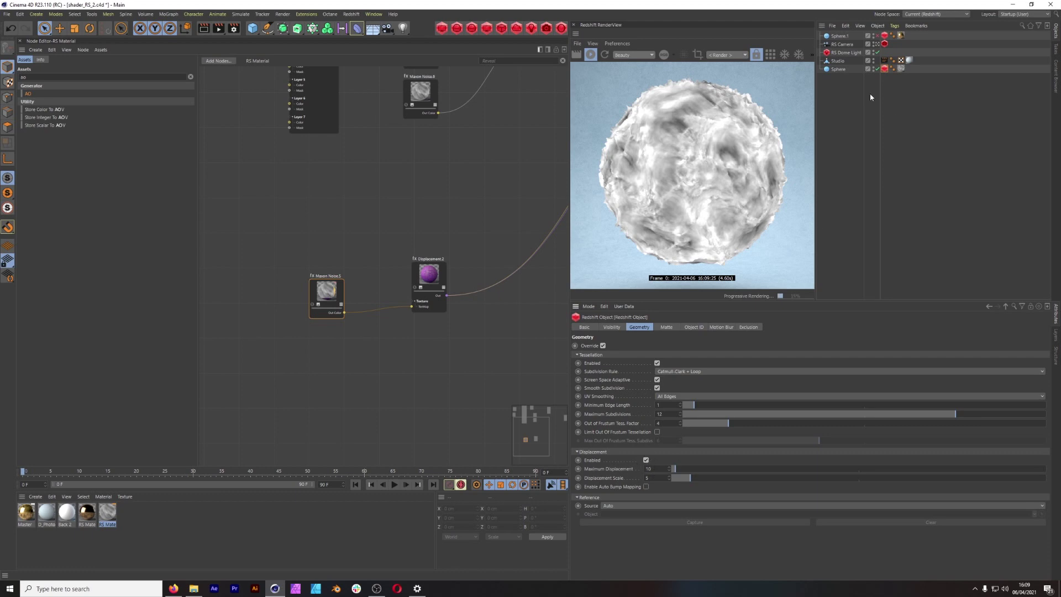
left_click(901, 69)
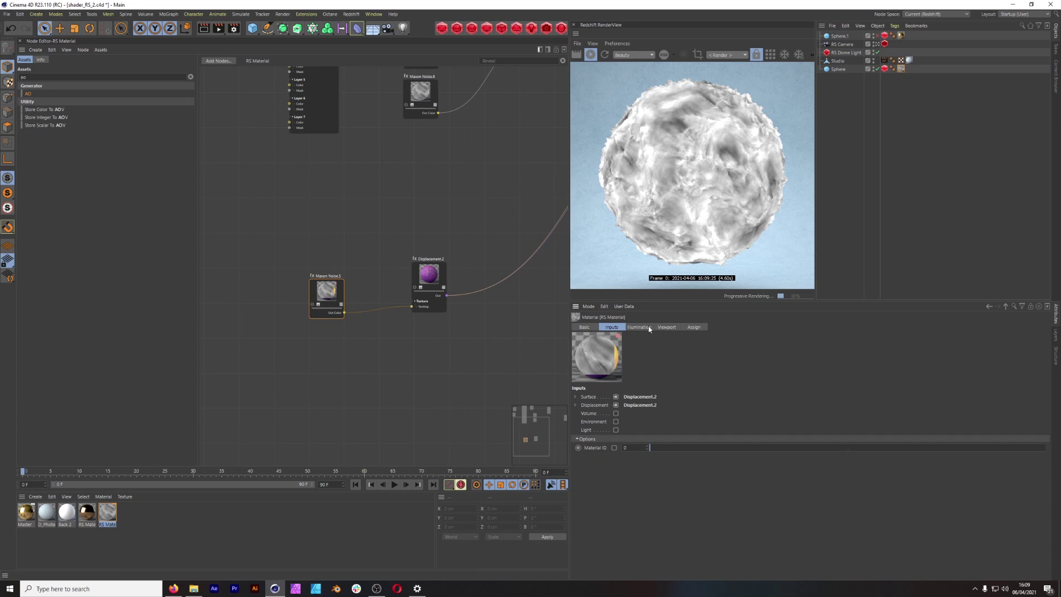
left_click(649, 328)
left_click(607, 328)
left_click(587, 329)
Step: Search the node assets for "maxon" to find the Maxon Noise node
left_click(327, 293)
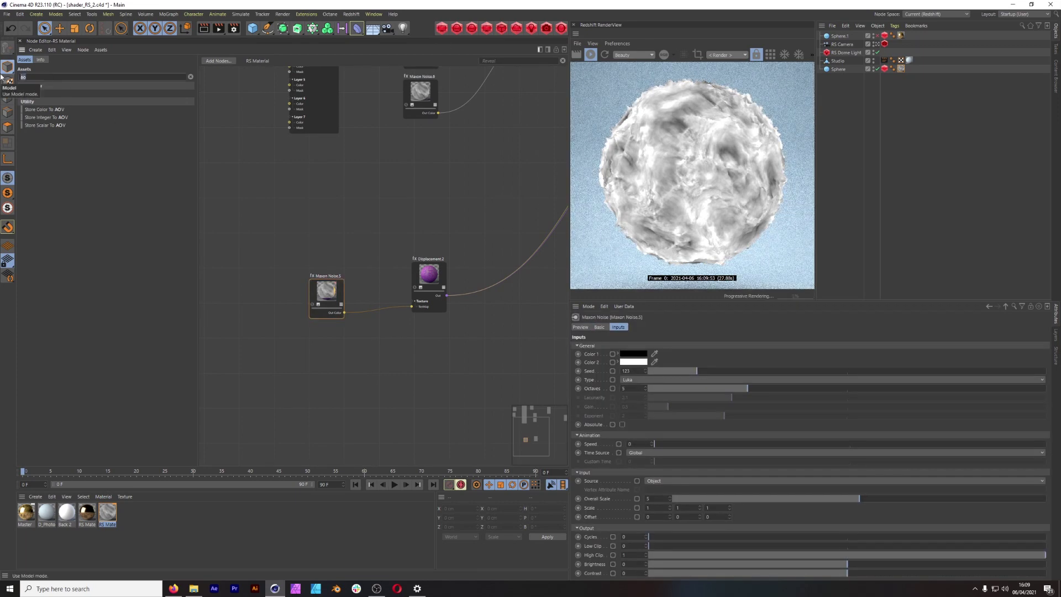
type("maxon")
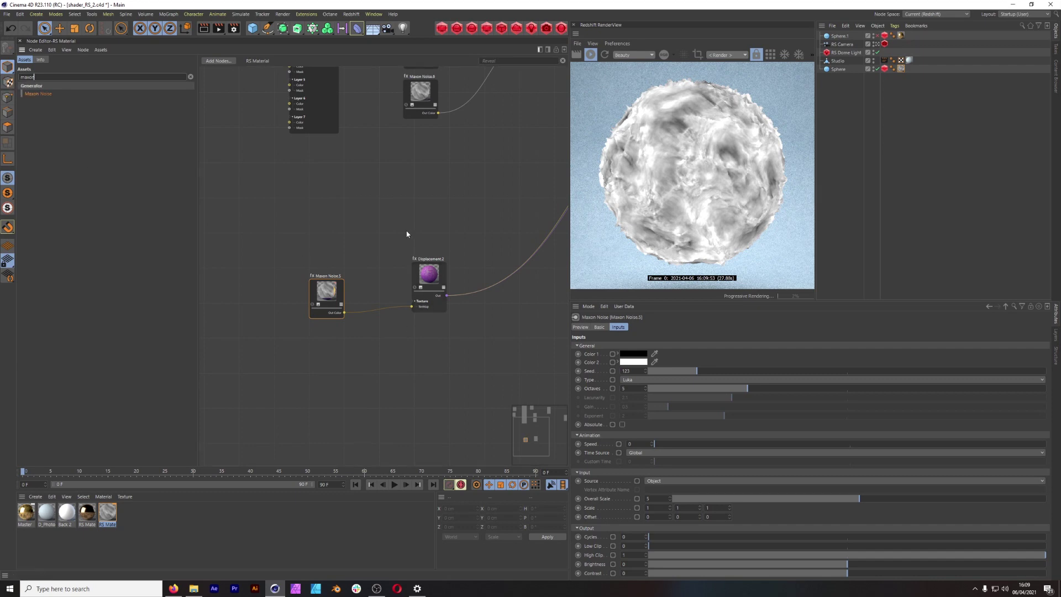
left_click(407, 233)
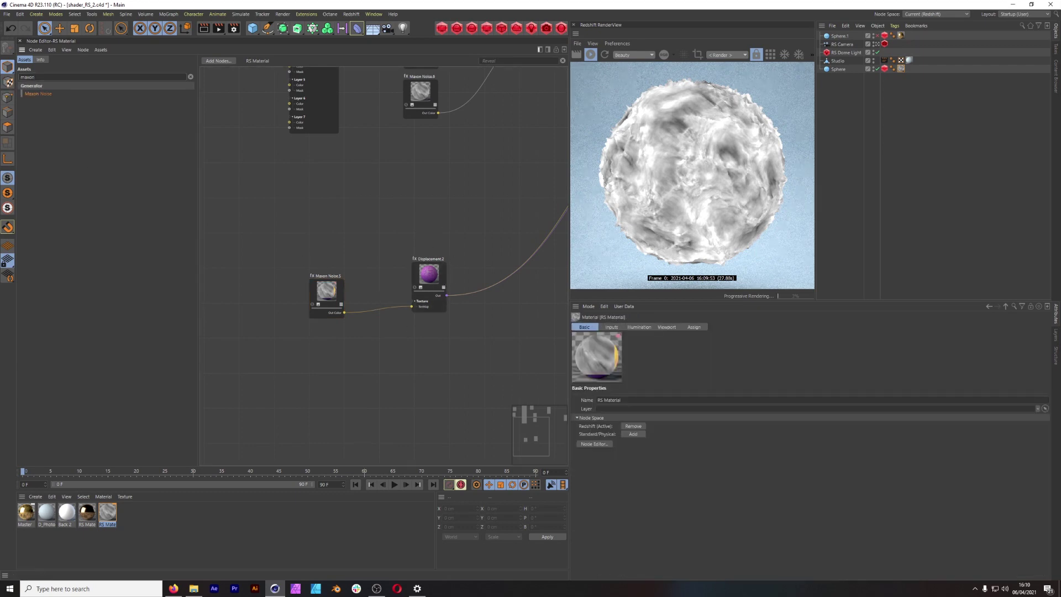
middle_click_drag(407, 234, 186, 417)
middle_click_drag(350, 290, 510, 150)
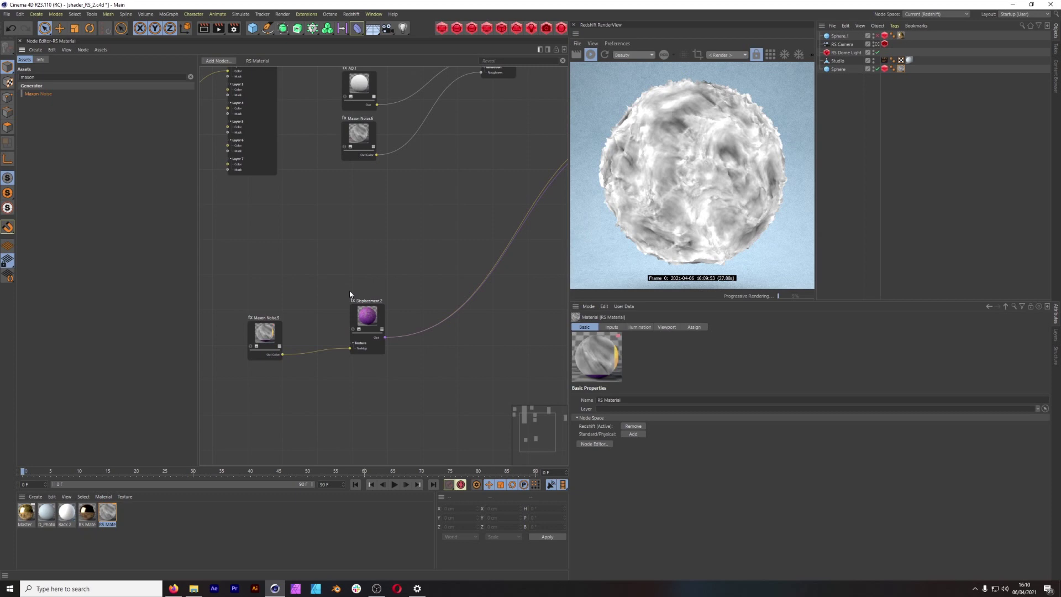
Step: Set the type of the Maxon Noise driving the displacement to Stupl
left_click(264, 348)
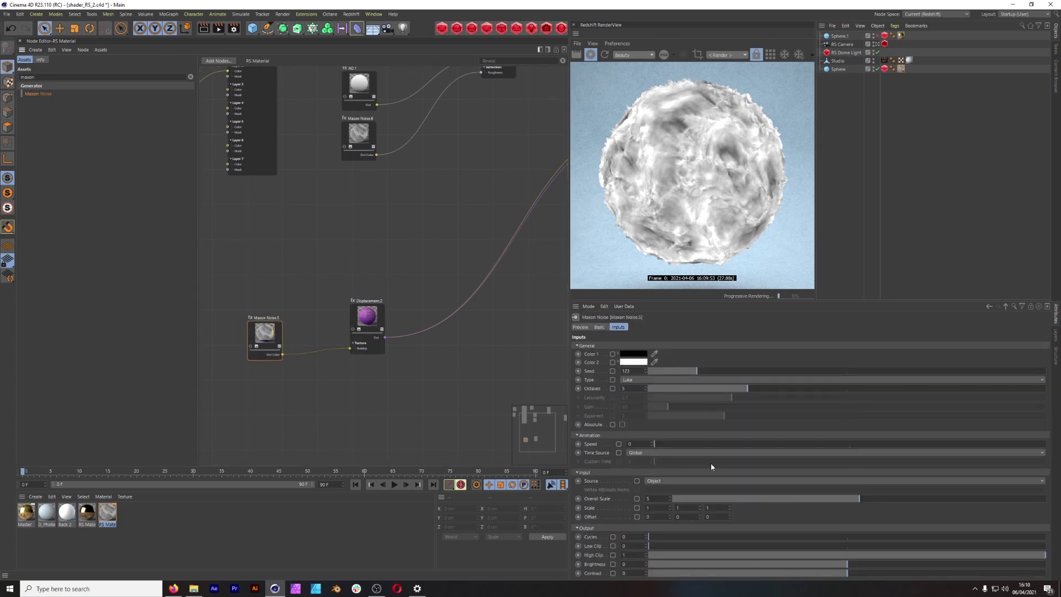
left_click(651, 380)
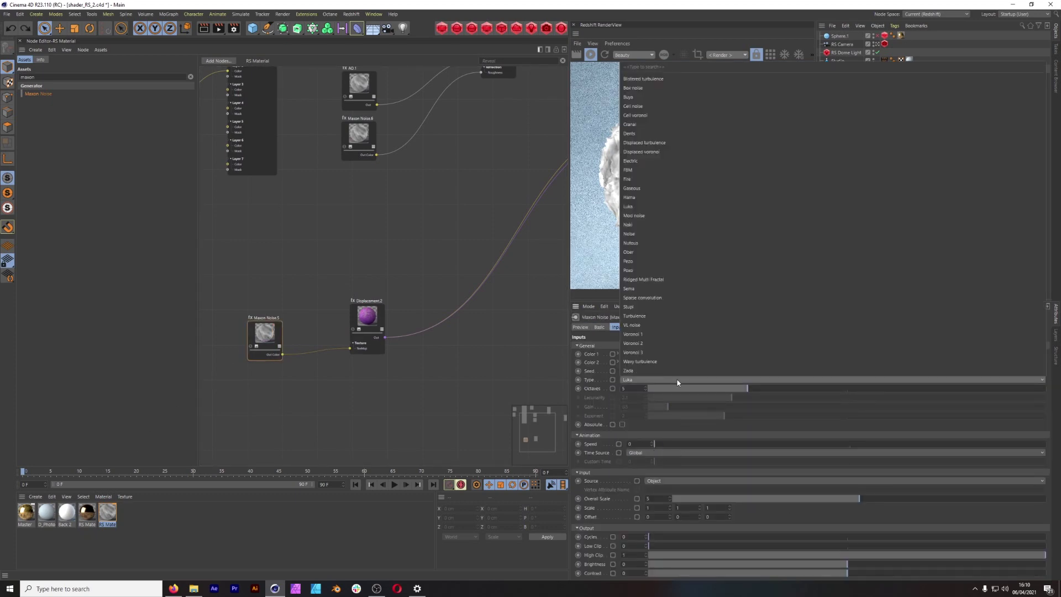
left_click(657, 306)
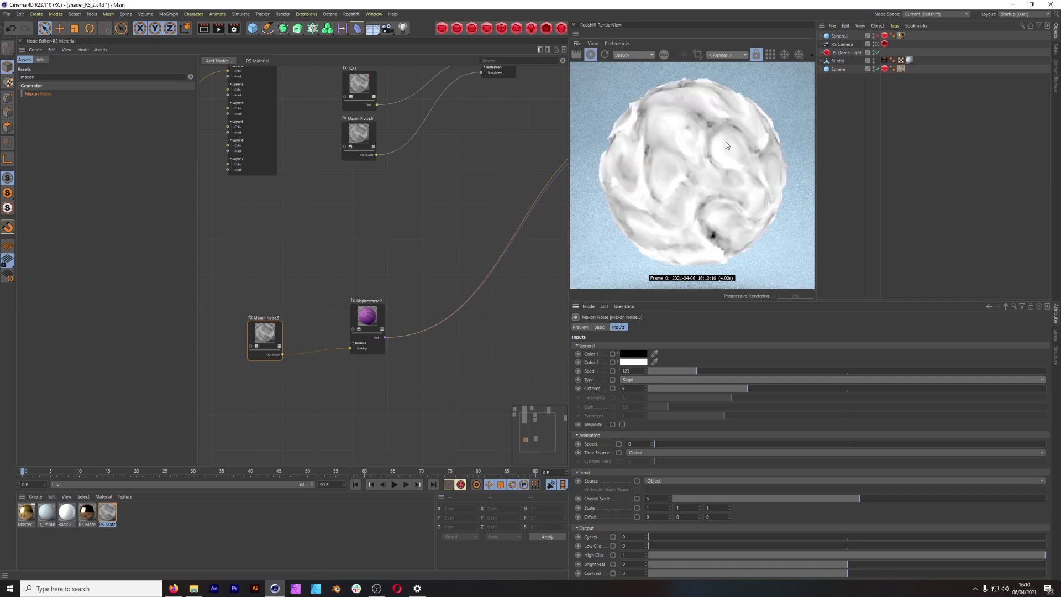
Step: Reconnect the RS Material to the Output's Surface input and set the displacement noise type back to Luka
middle_click_drag(527, 164, 405, 246)
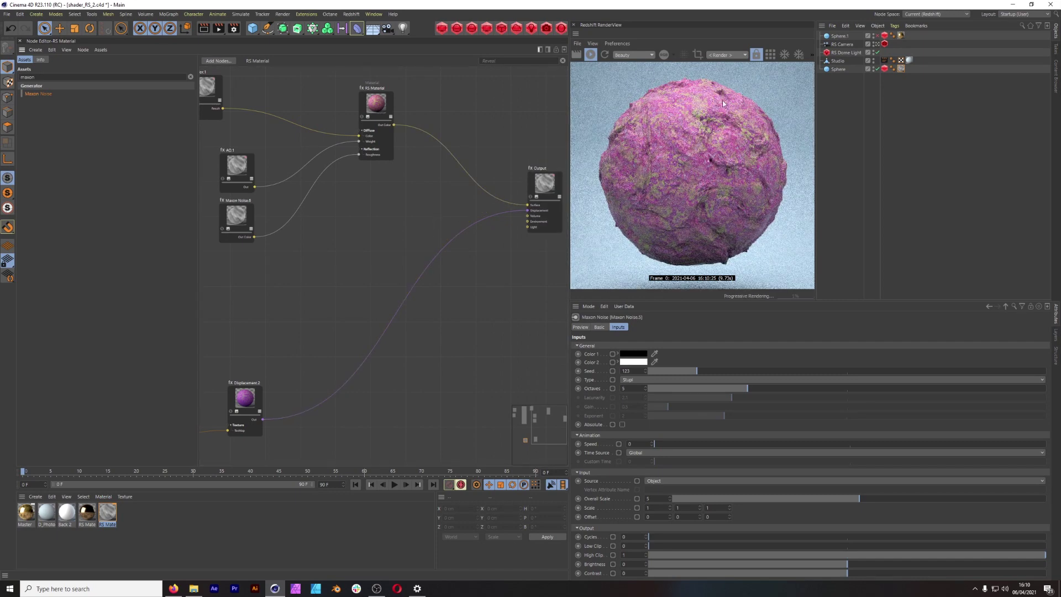
left_click(656, 381)
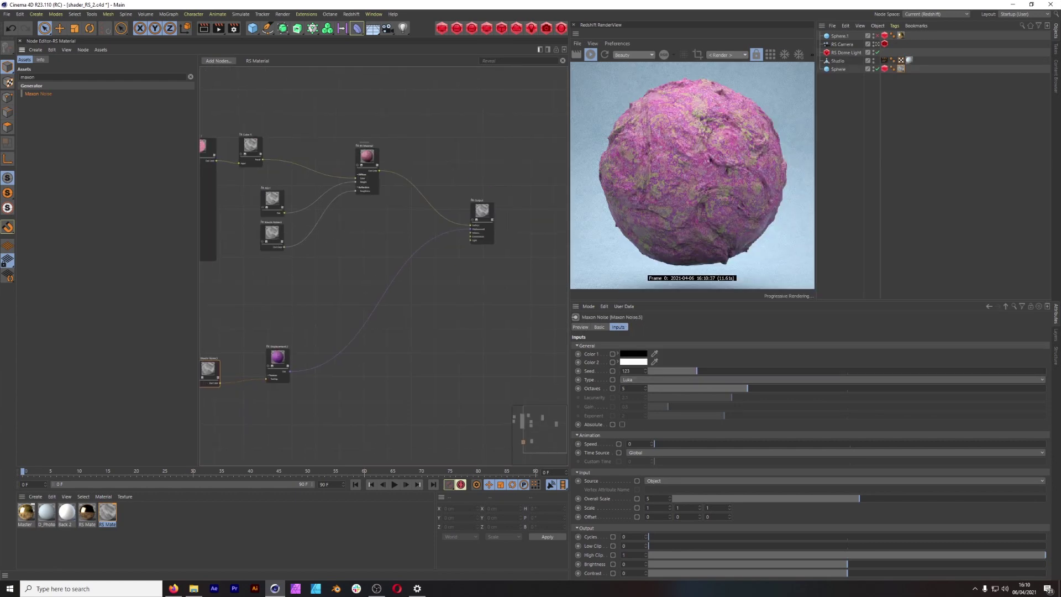
Step: Disconnect Displacement.2 from the Output node's Displacement input
middle_click_drag(276, 265, 320, 249, "alt")
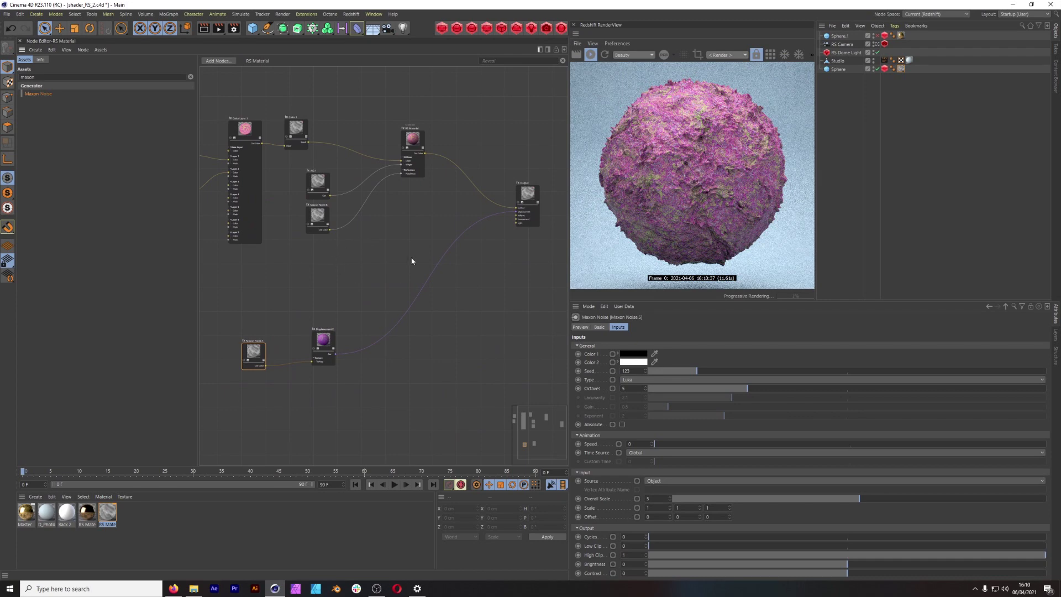
double_click(531, 234)
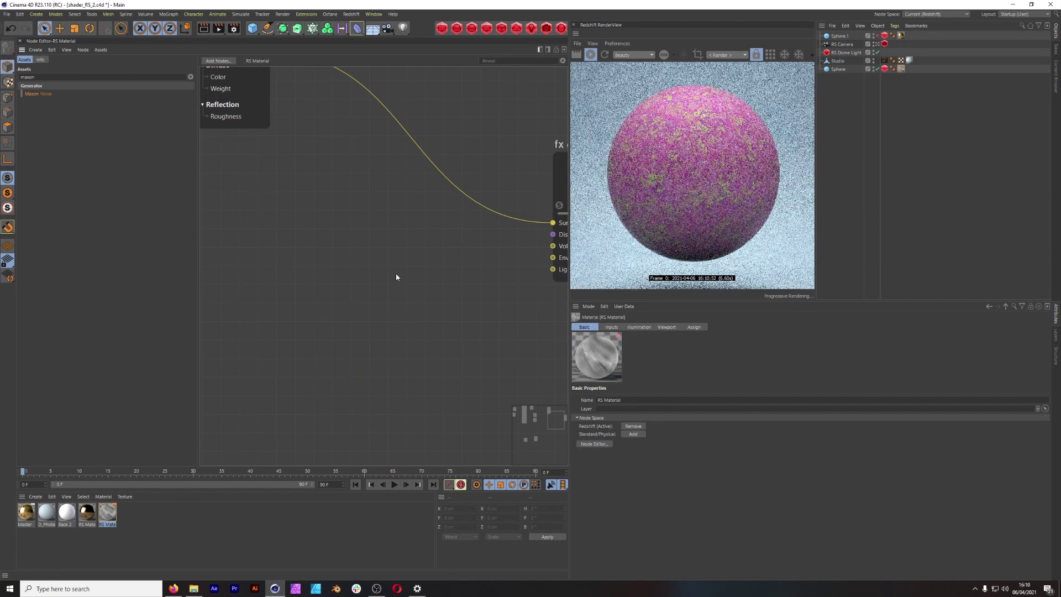
scroll(422, 178, "down", 5)
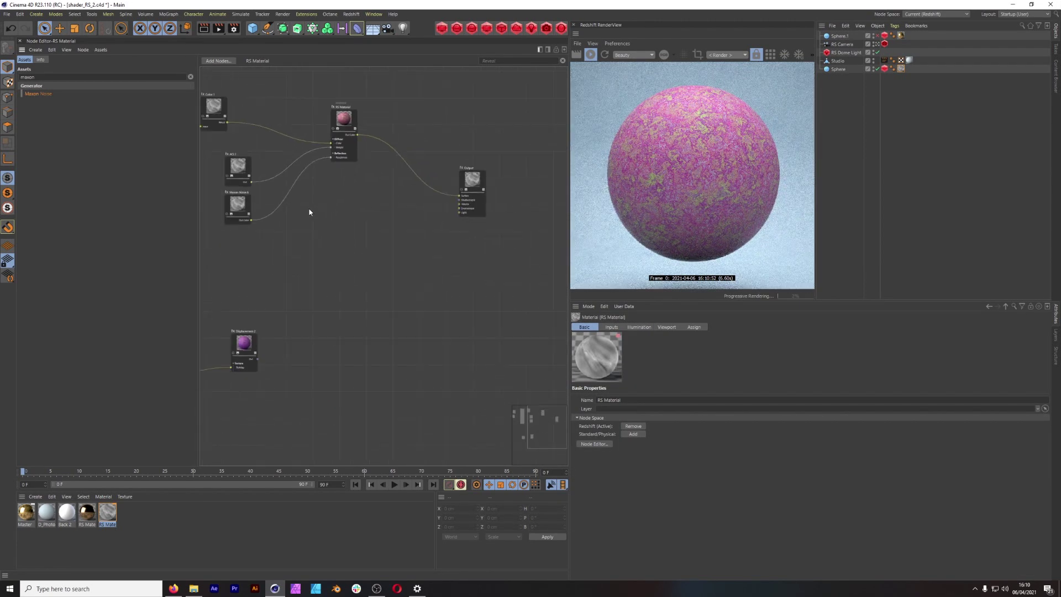
Step: Clear the search term from the node asset list
middle_click_drag(310, 213, 484, 300, "alt")
left_click_drag(39, 78, 7, 78)
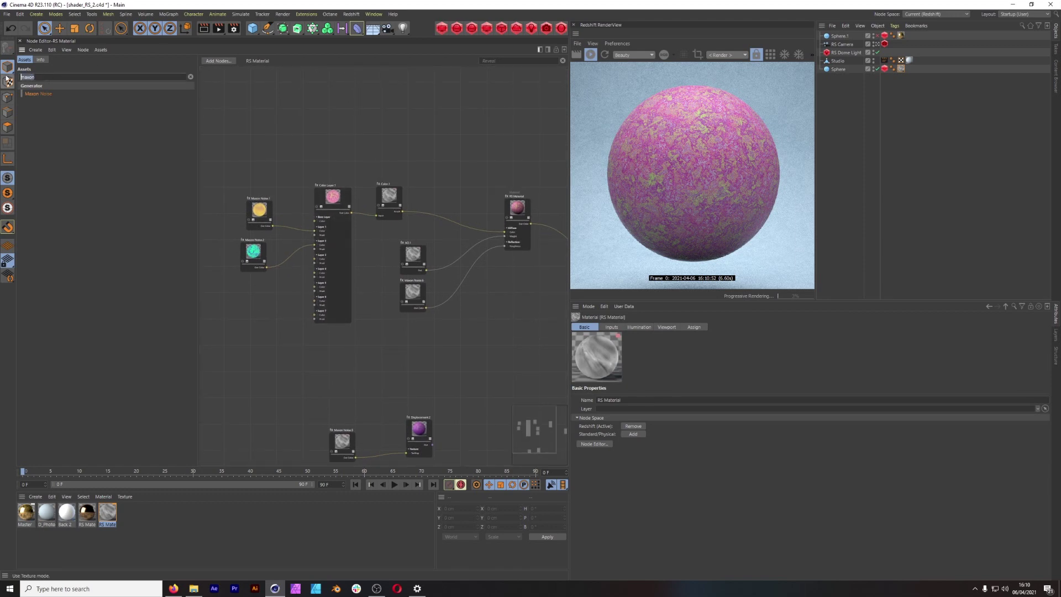
key("BackSpace")
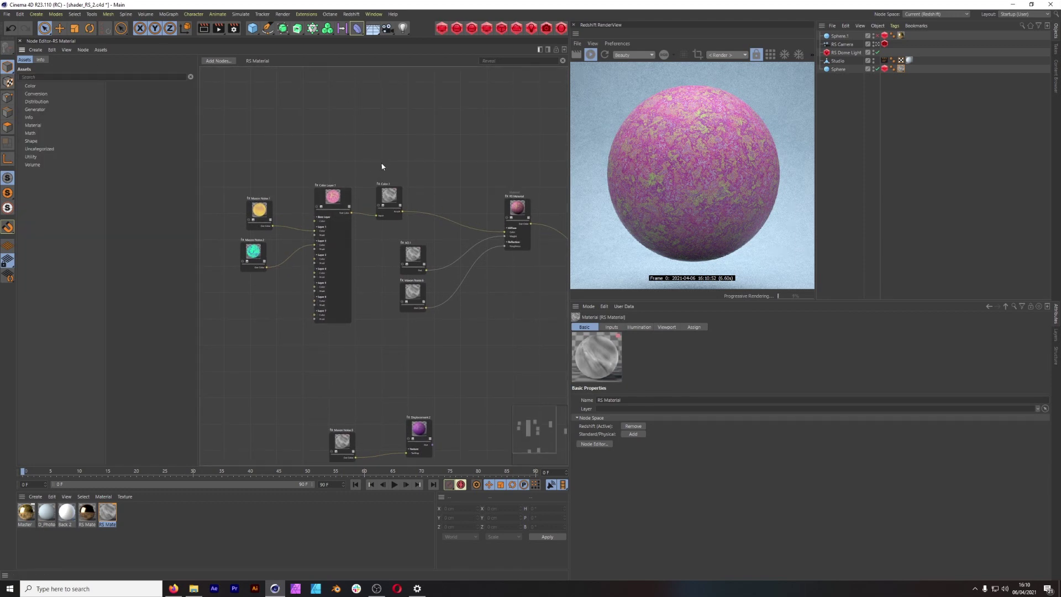
Step: Show only the General settings of the Color Layer.1 node
middle_click_drag(304, 193, 377, 166, "alt")
scroll(367, 167, "up", 2)
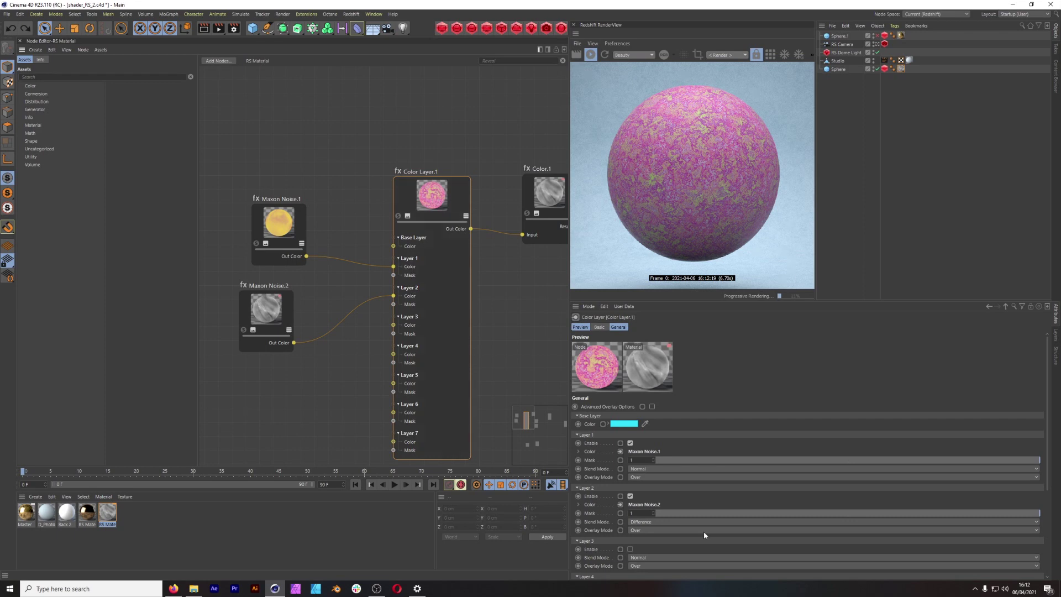
left_click(618, 327)
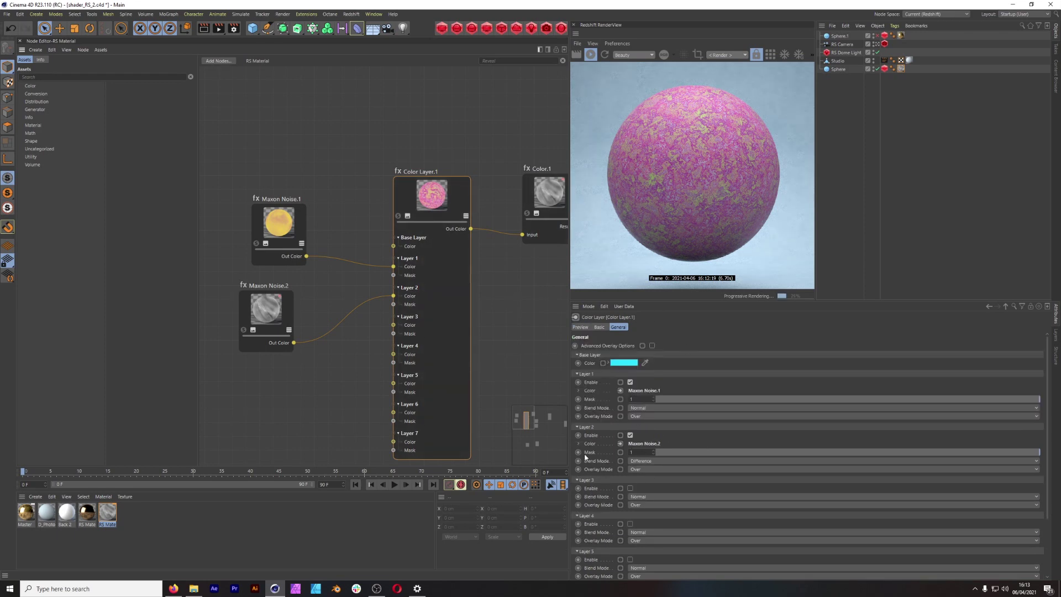
Step: Check both Maxon Noise nodes and try Add as the Layer 2 blend mode on Color Layer.1, restoring Difference
left_click(271, 216)
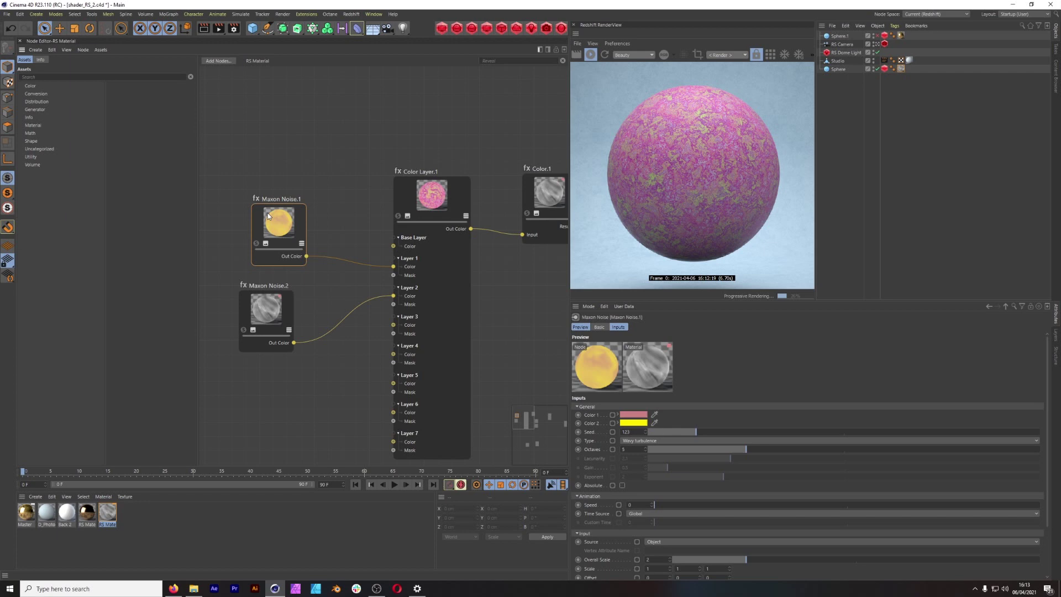
left_click(265, 324)
left_click(414, 238)
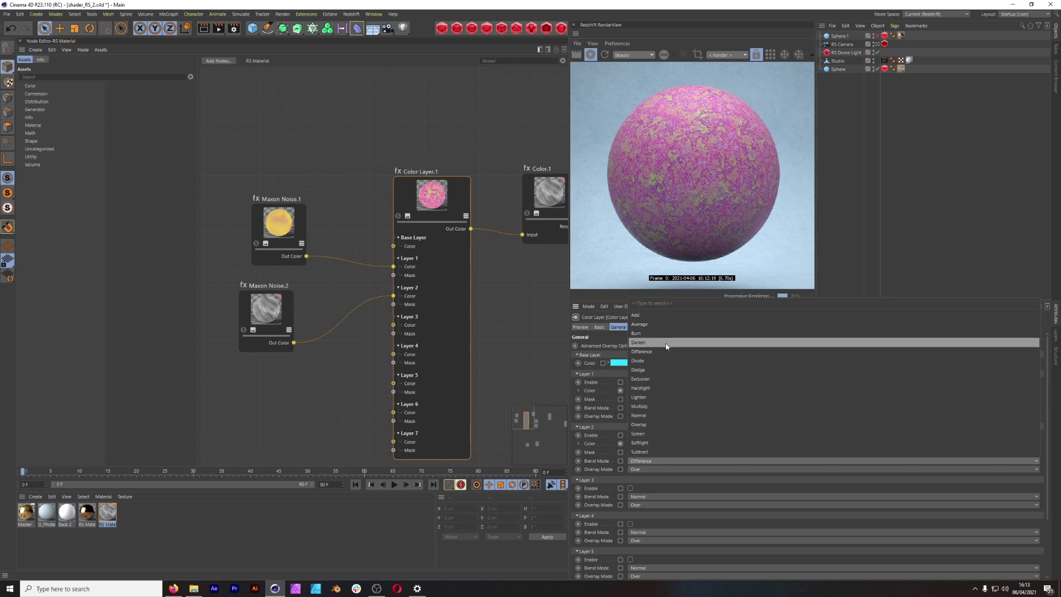
key("ctrl+z")
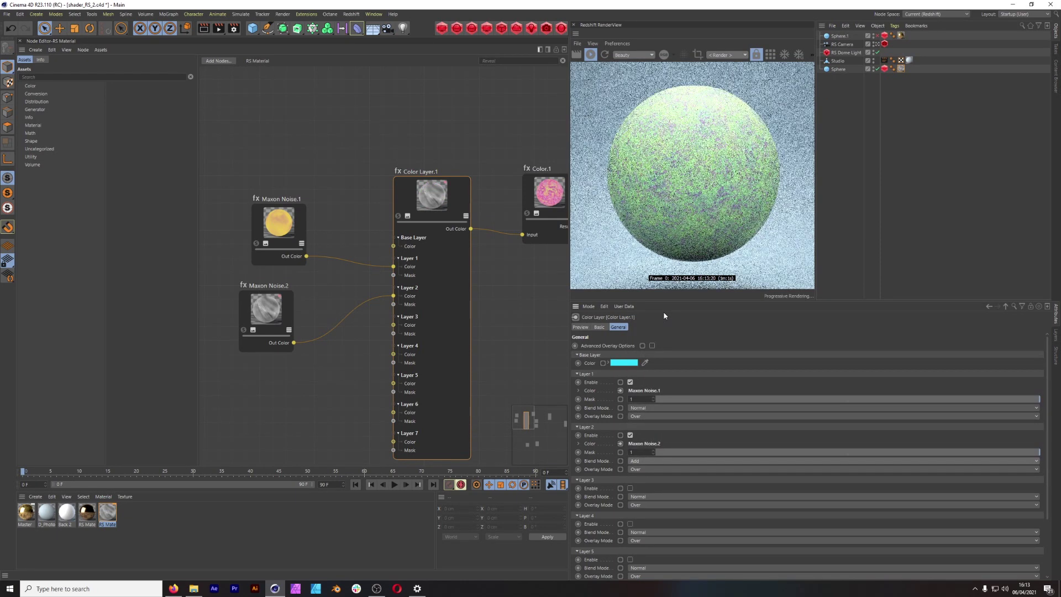
key("ctrl+y")
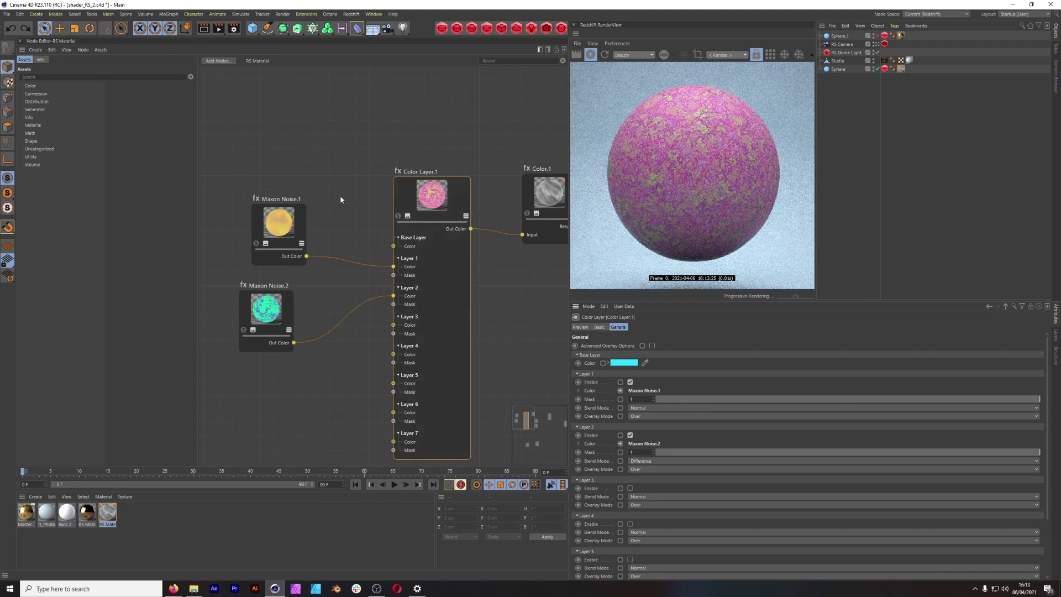
left_click(347, 306)
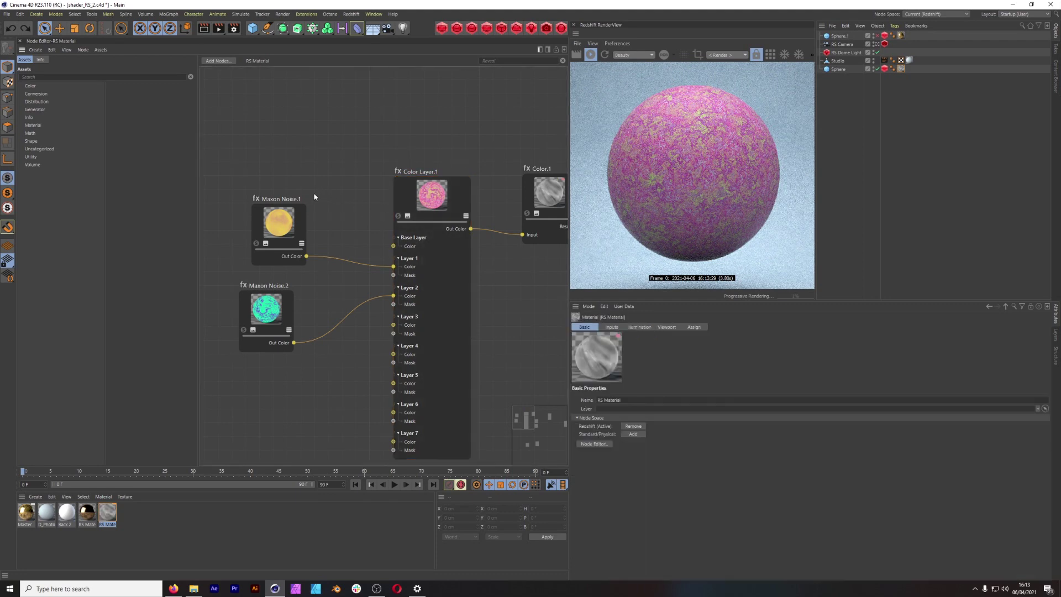
Step: Solo Maxon Noise.1 and try overall scales of 1 and 5, restoring 2
left_click(256, 243)
left_click(633, 413)
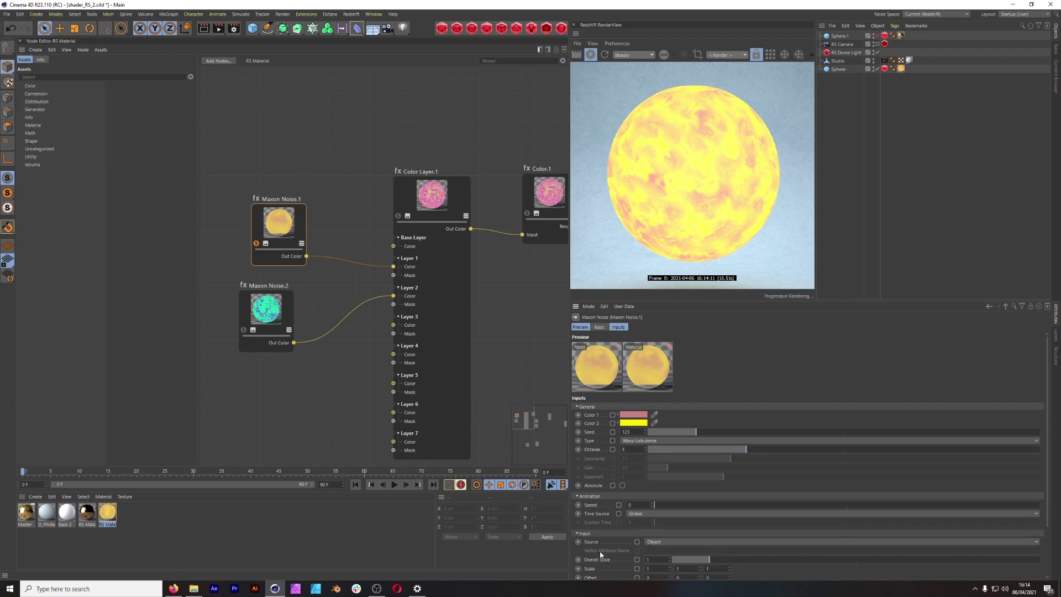
key("ctrl+z")
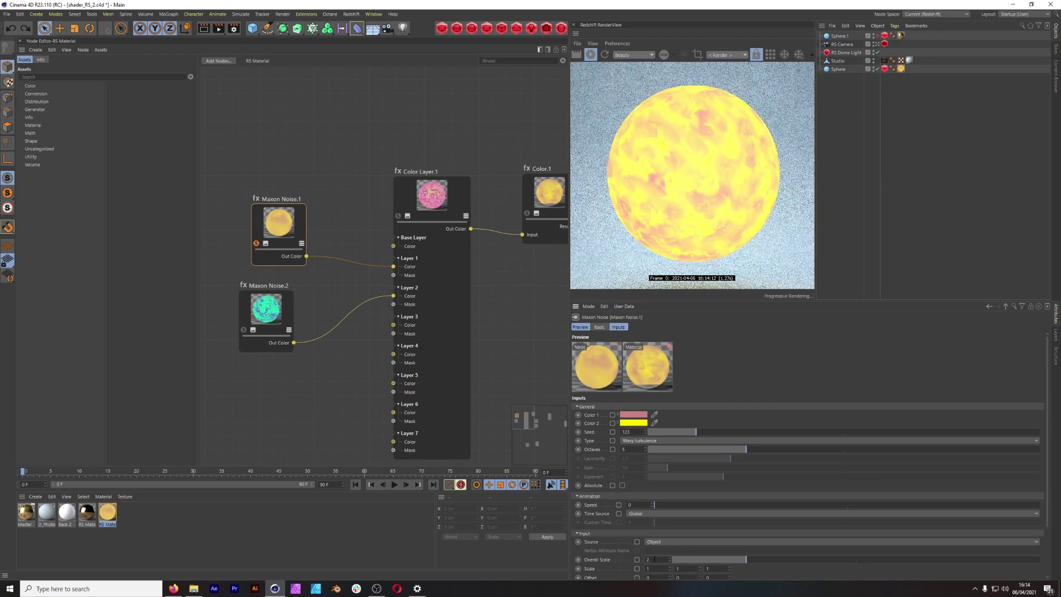
type("5")
key("Return")
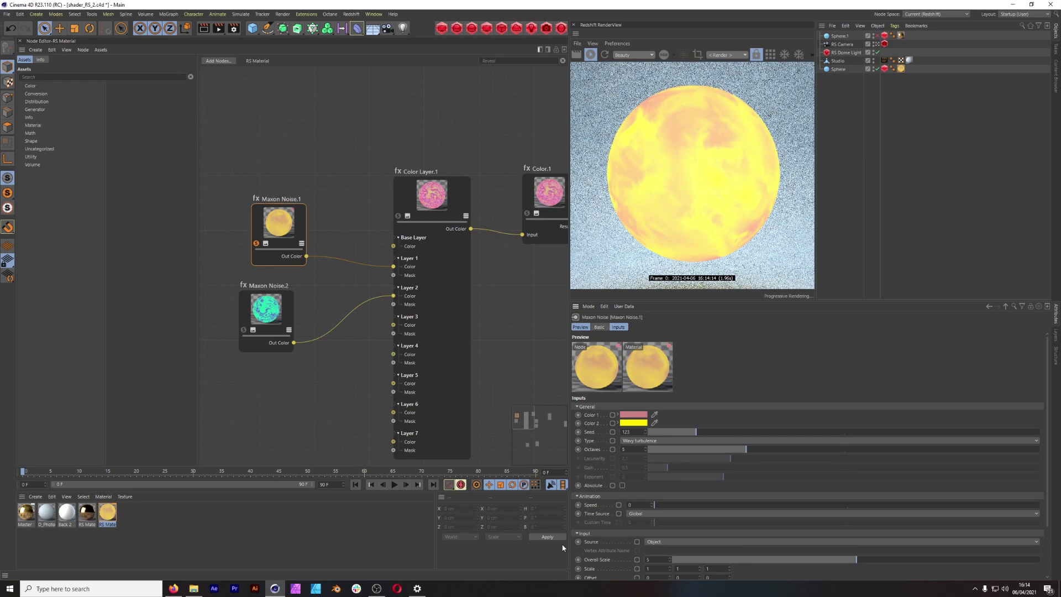
key("ctrl+z")
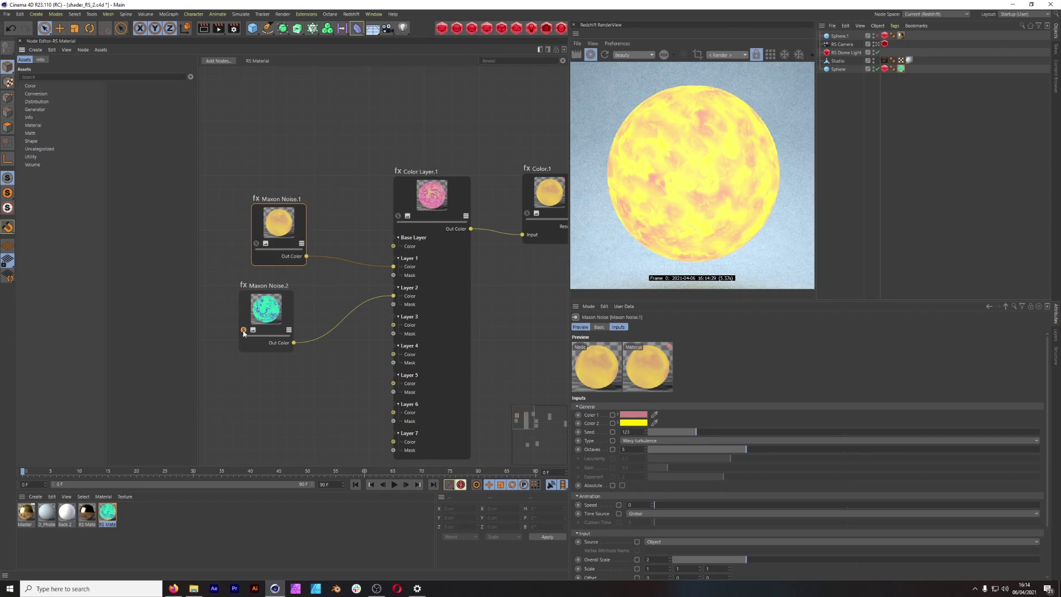
Step: Solo Maxon Noise.2 and try overall scales of 5 and 1, restoring 2.2
left_click(243, 330)
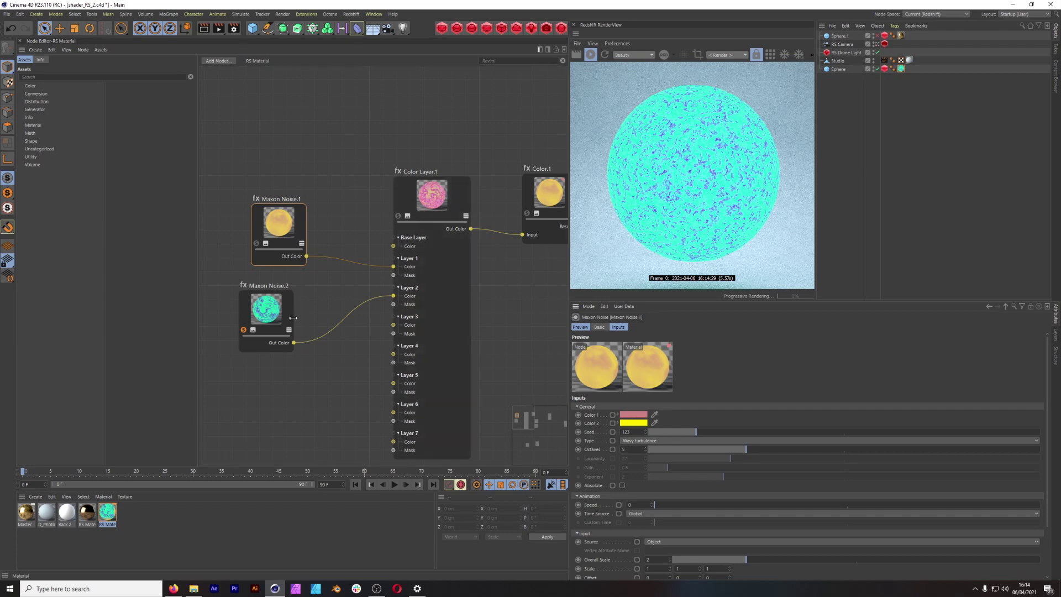
left_click(263, 313)
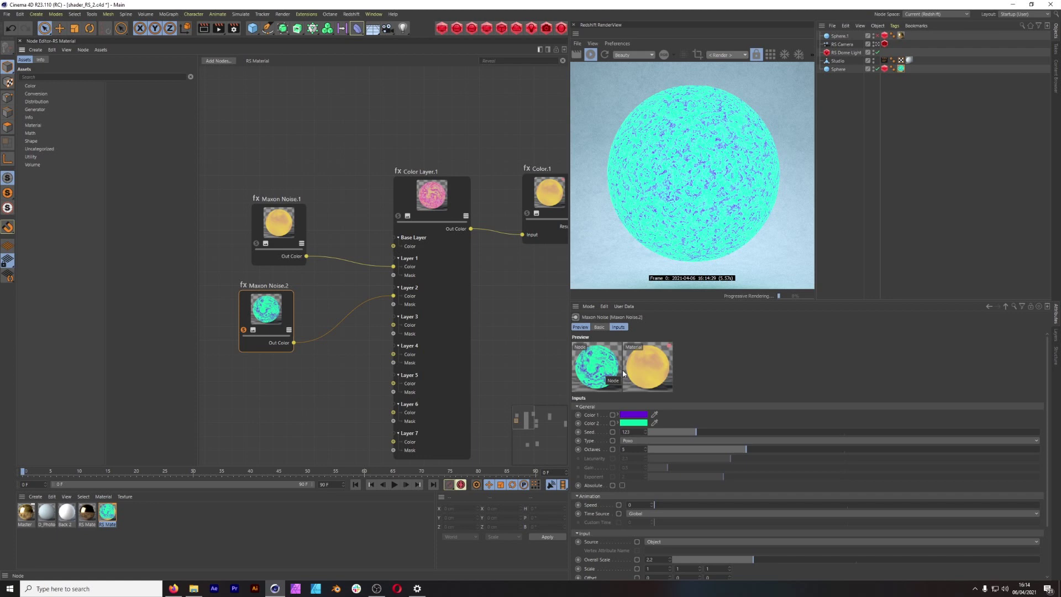
left_click(636, 441)
left_click(636, 443)
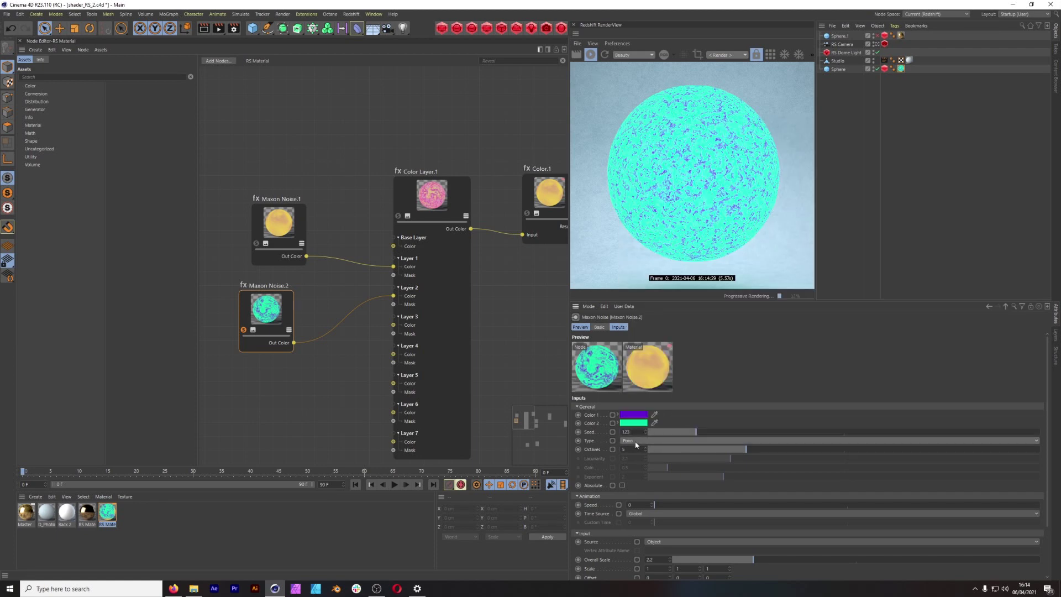
left_click(665, 560)
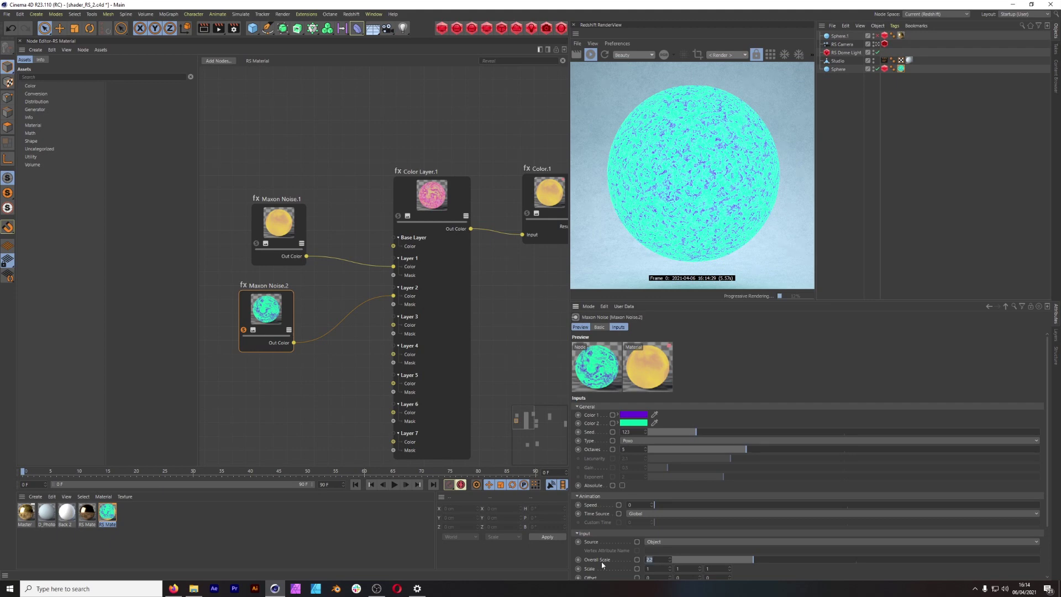
type("5")
key("Return")
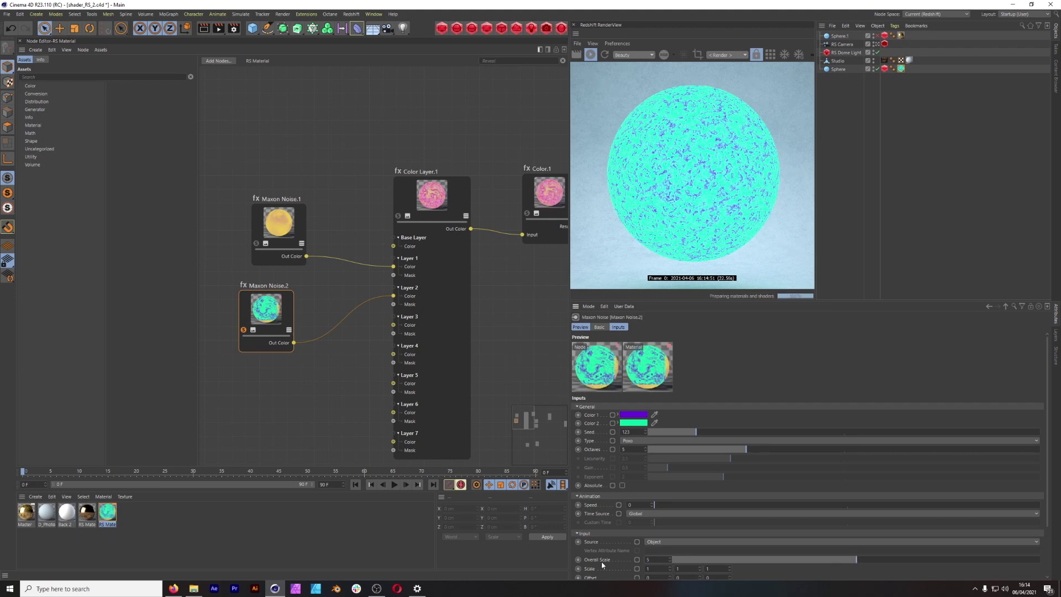
key("ctrl+z")
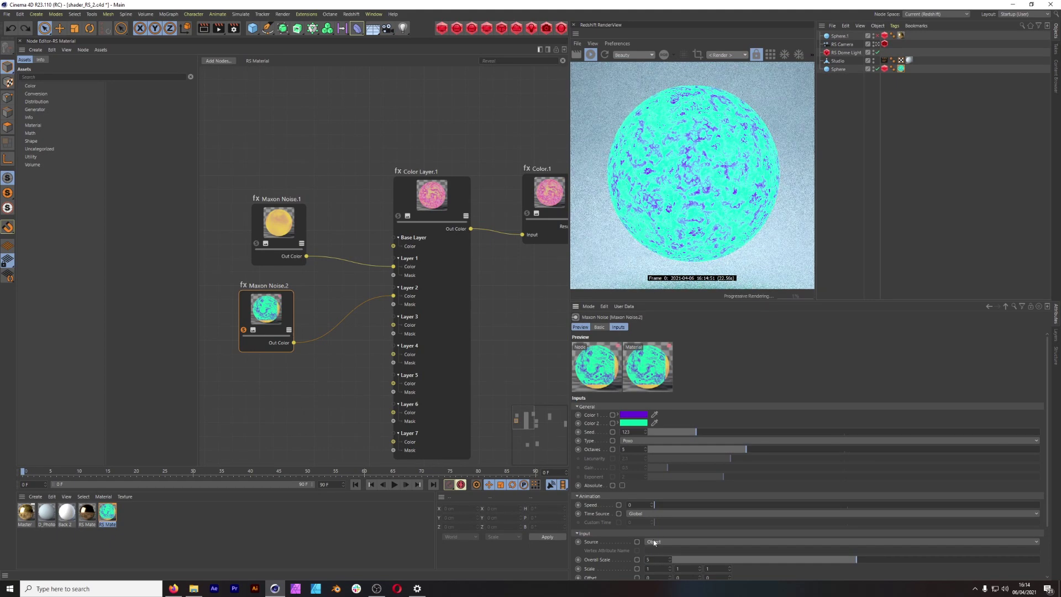
key("ctrl+z")
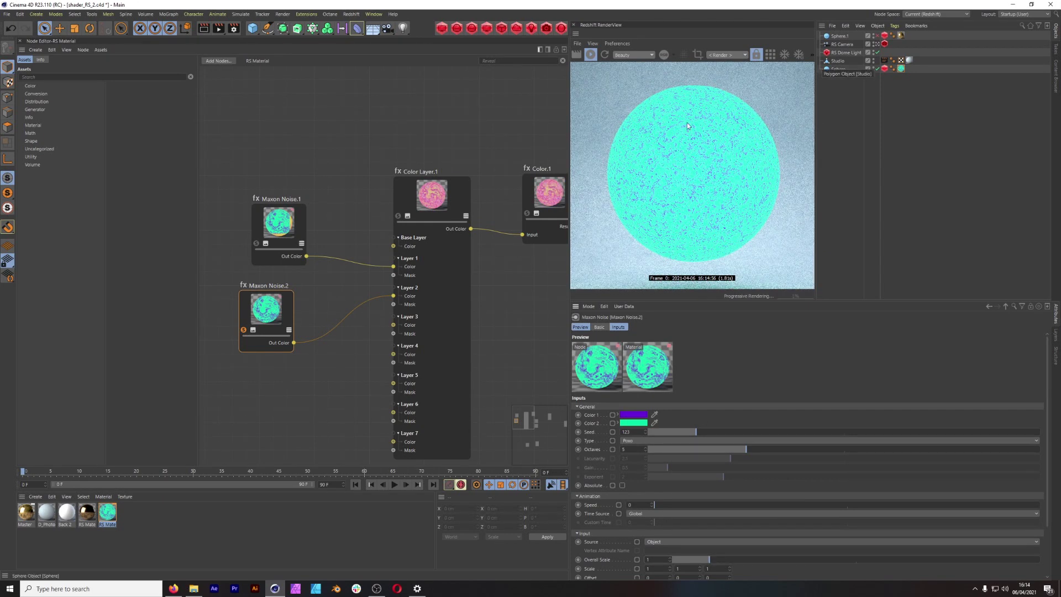
key("ctrl+y")
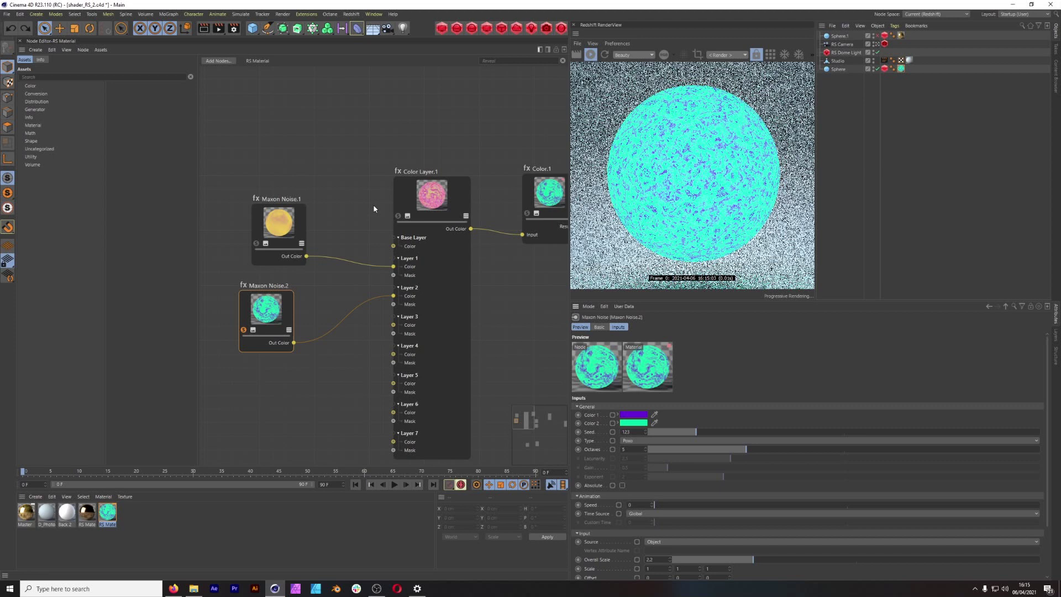
Step: Turn off the solo on Maxon Noise.2 and try an overall scale of 10 in the full material, restoring 2.2
left_click(243, 330)
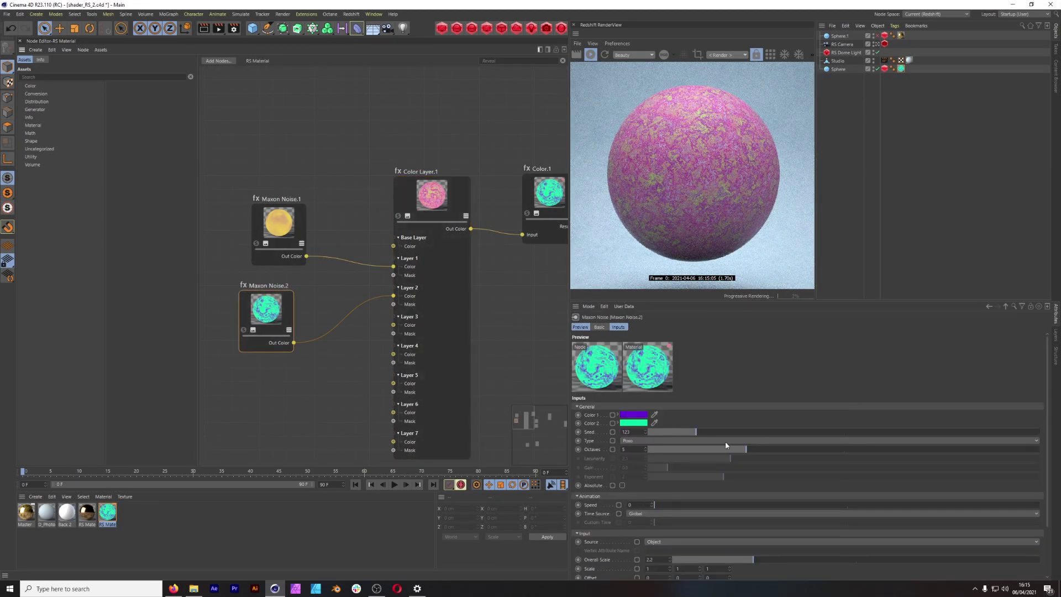
double_click(659, 561)
type("10")
key("Return")
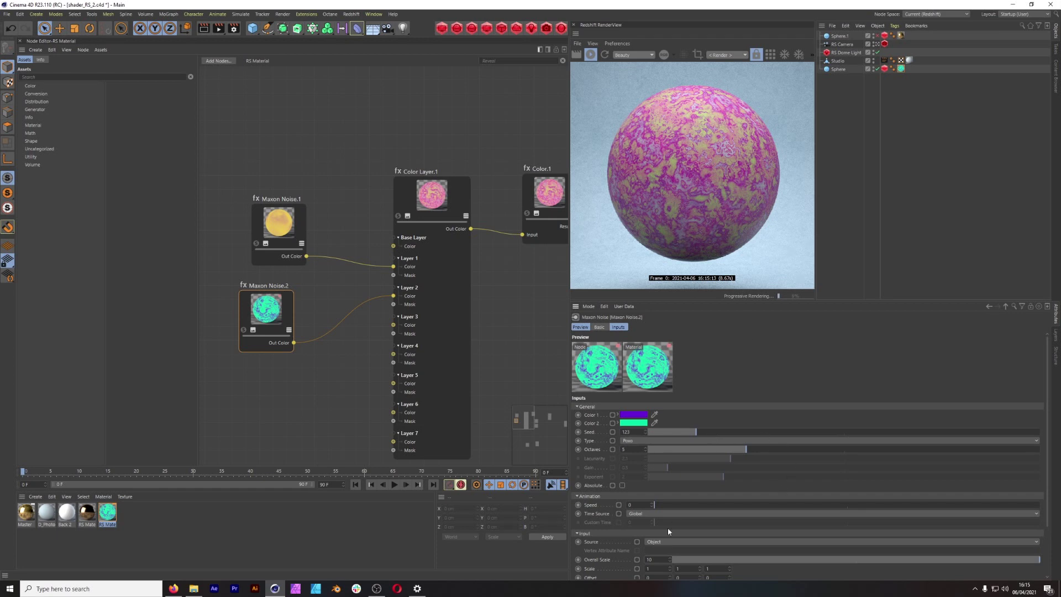
left_click(753, 560)
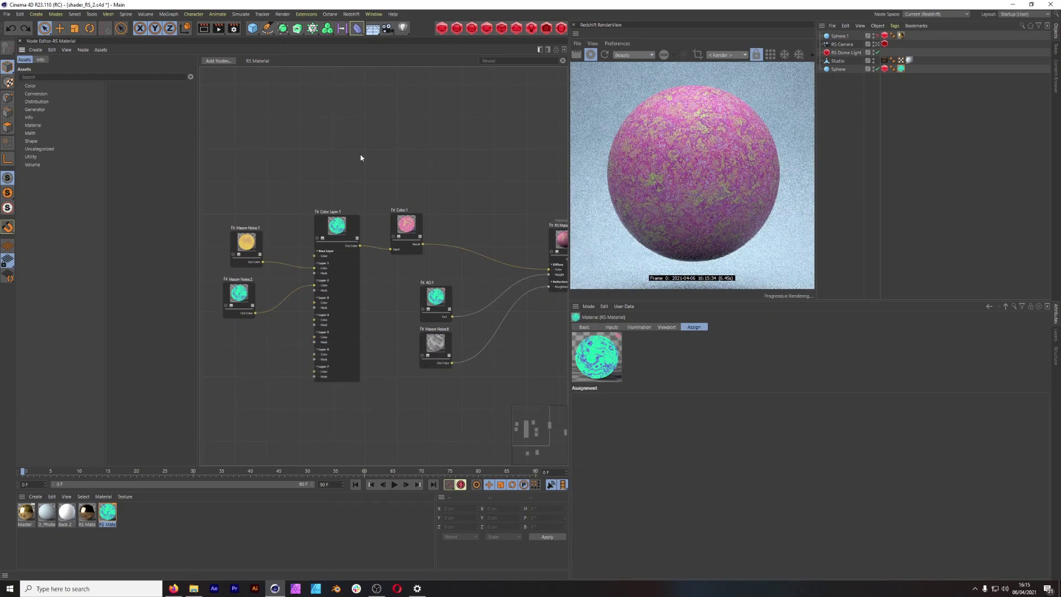
Step: Examine how the two noises and Color Layer.1 feed through Color.1 into the RS Material's diffuse color
left_click_drag(361, 158, 221, 455)
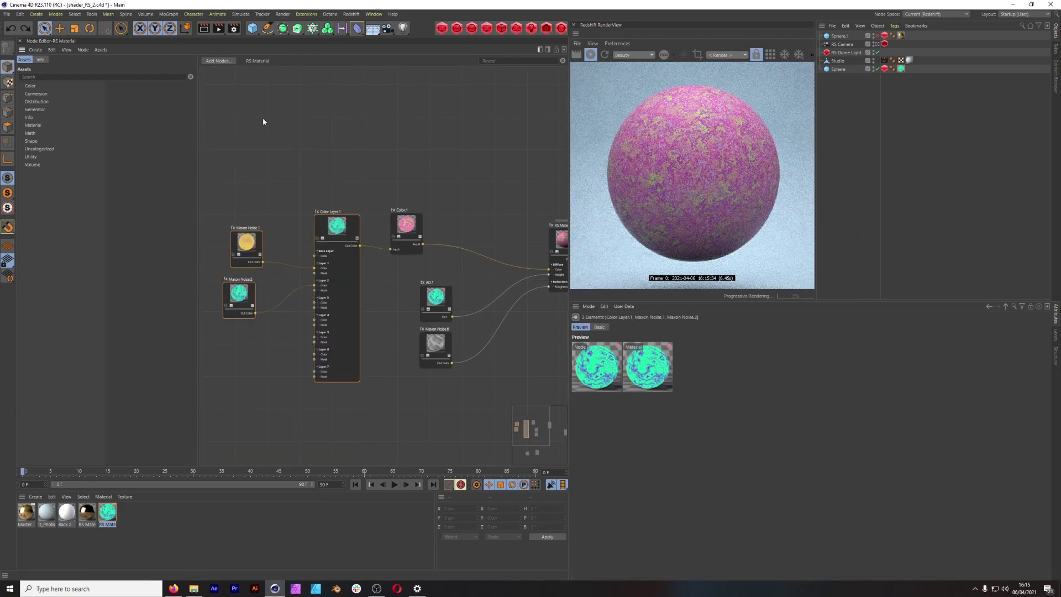
left_click(427, 269)
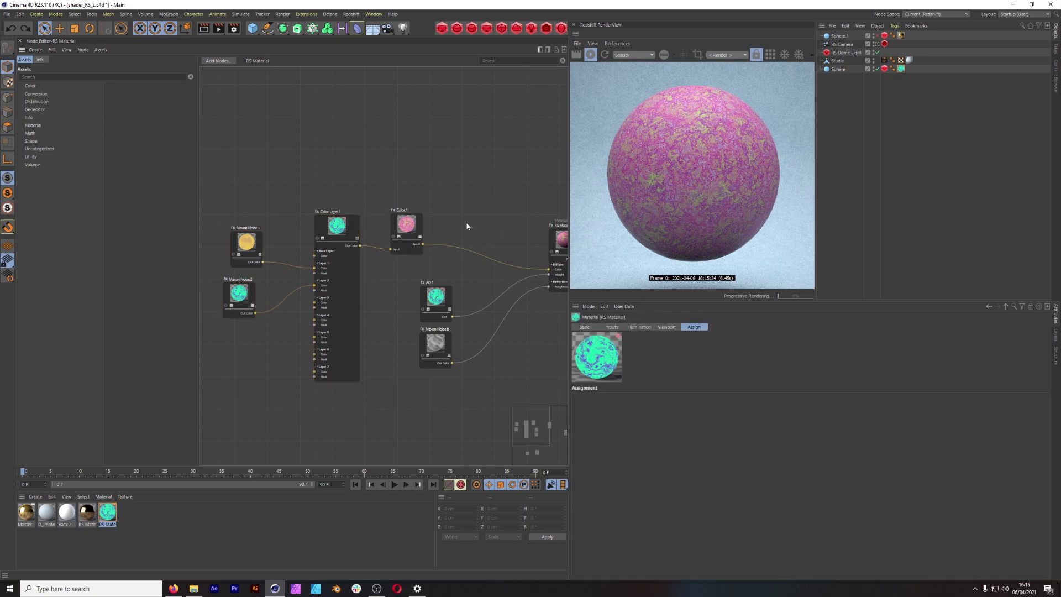
scroll(478, 226, "up", 2)
left_click(446, 234)
middle_click_drag(481, 228, 477, 190)
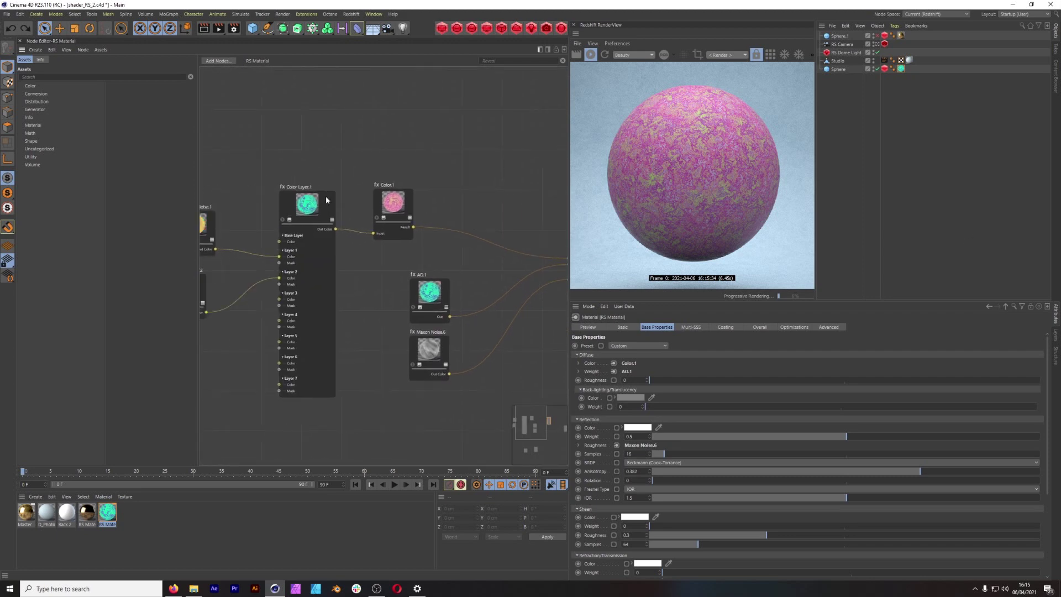
left_click(394, 200)
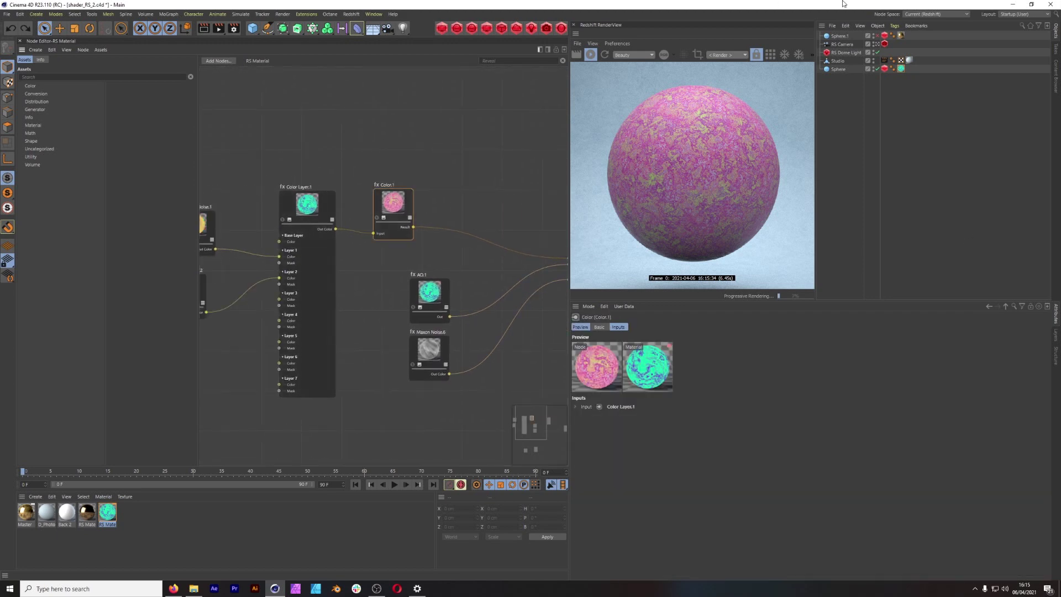
left_click(377, 175)
middle_click_drag(449, 191, 429, 189)
middle_click_drag(560, 217, 489, 203)
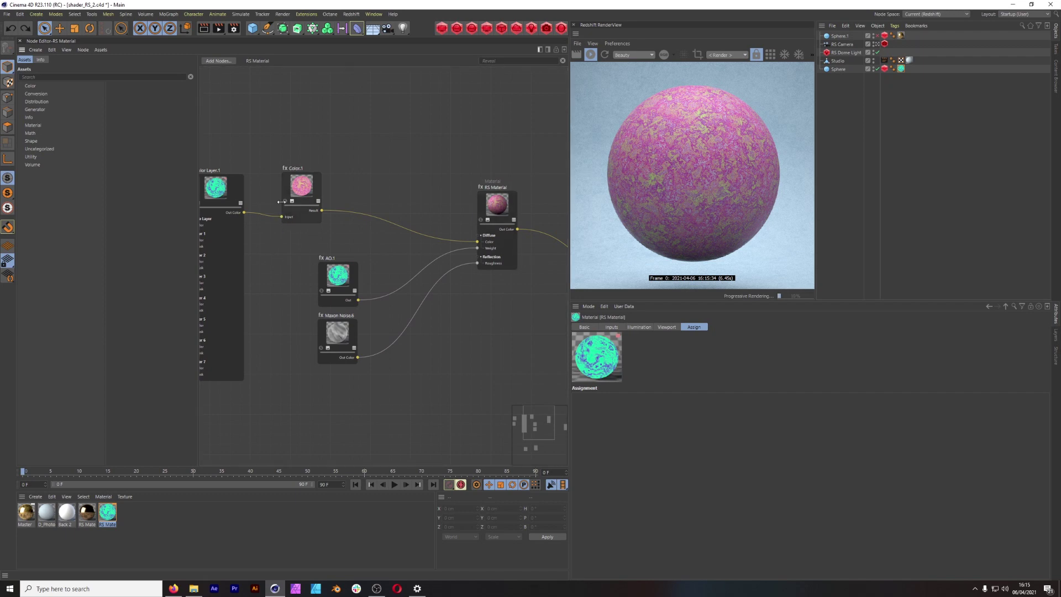
mouse_move(235, 193)
middle_mouse_down()
mouse_move(279, 201)
mouse_move(225, 188)
middle_mouse_up()
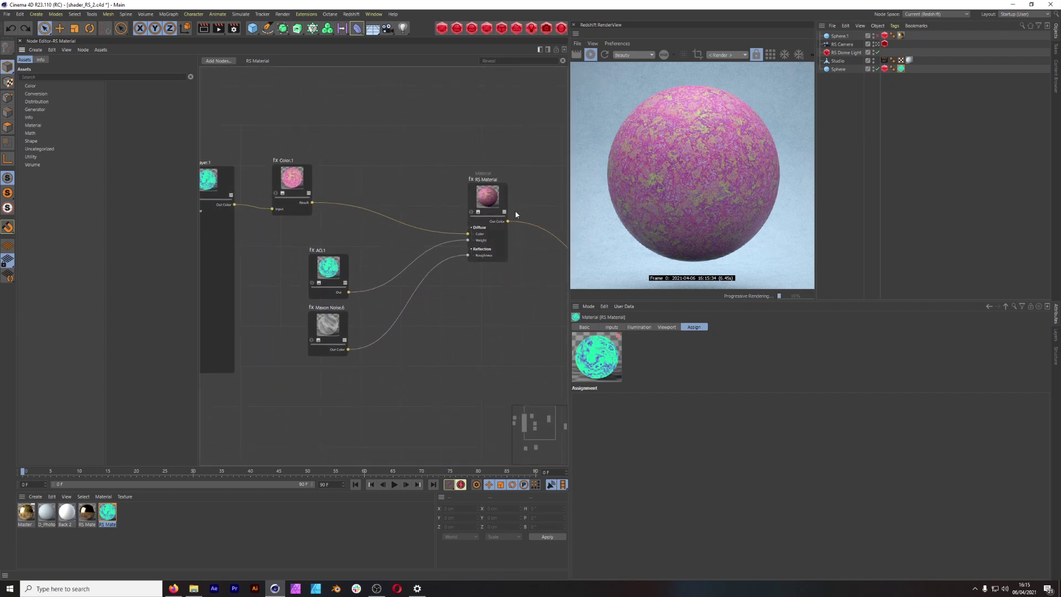
left_click(473, 201)
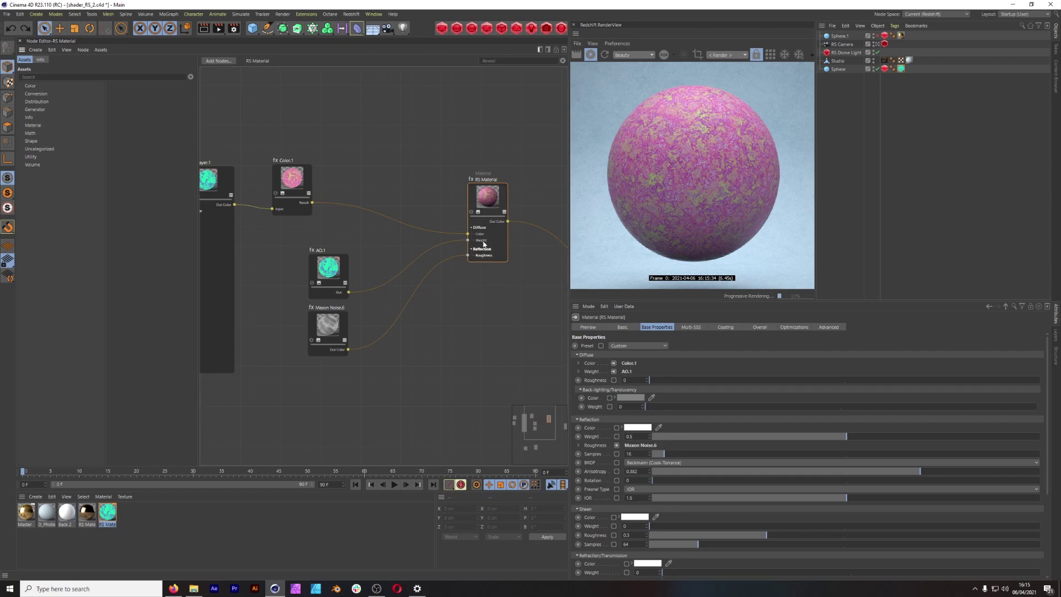
Step: Show only the input settings of the AO.1 node feeding the diffuse weight
left_click(334, 267)
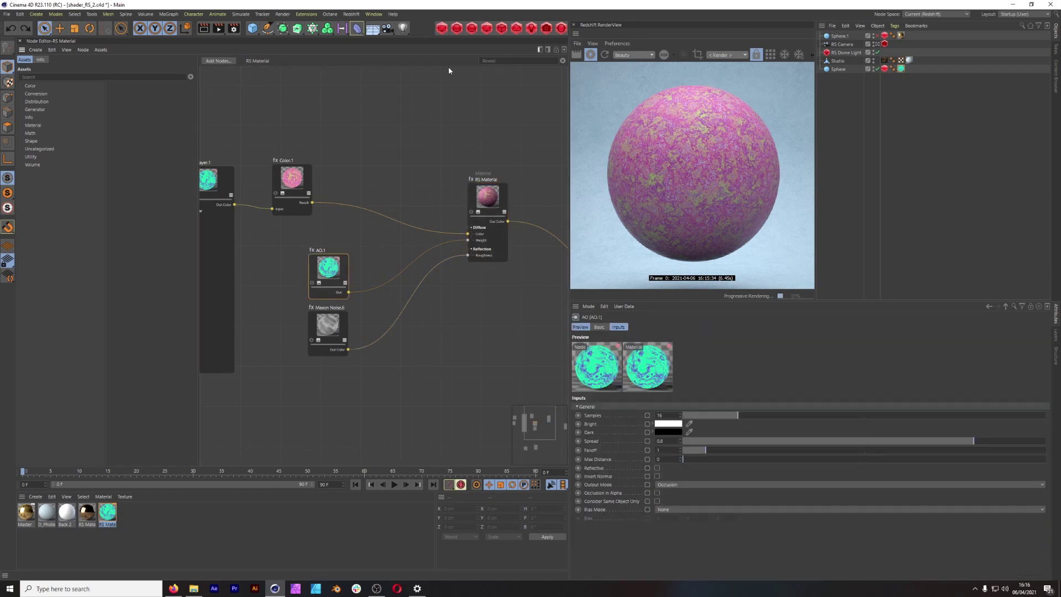
scroll(336, 266, "up", 3)
right_click(458, 254)
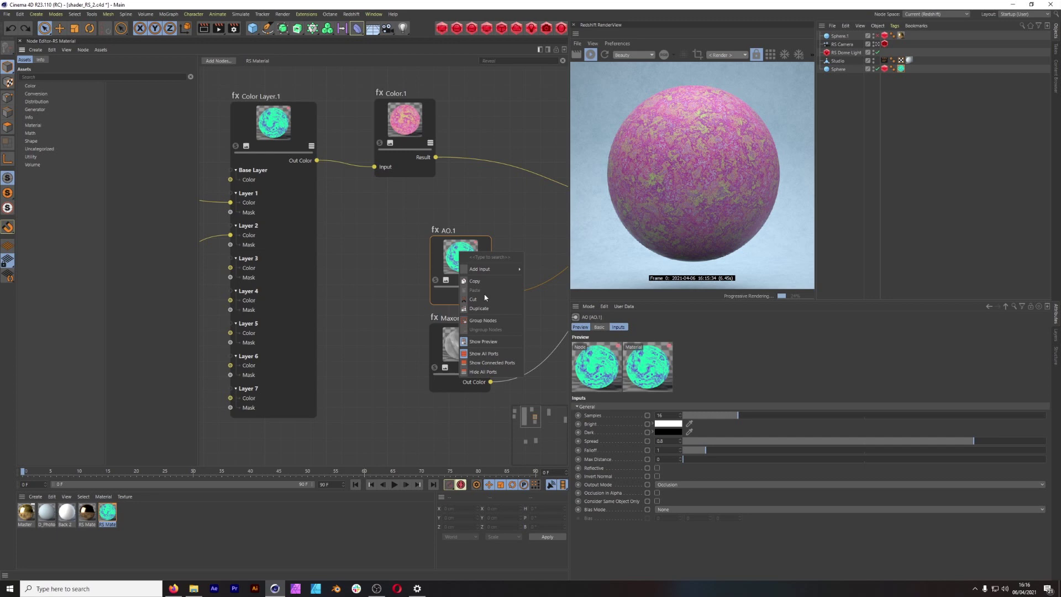
left_click(413, 260)
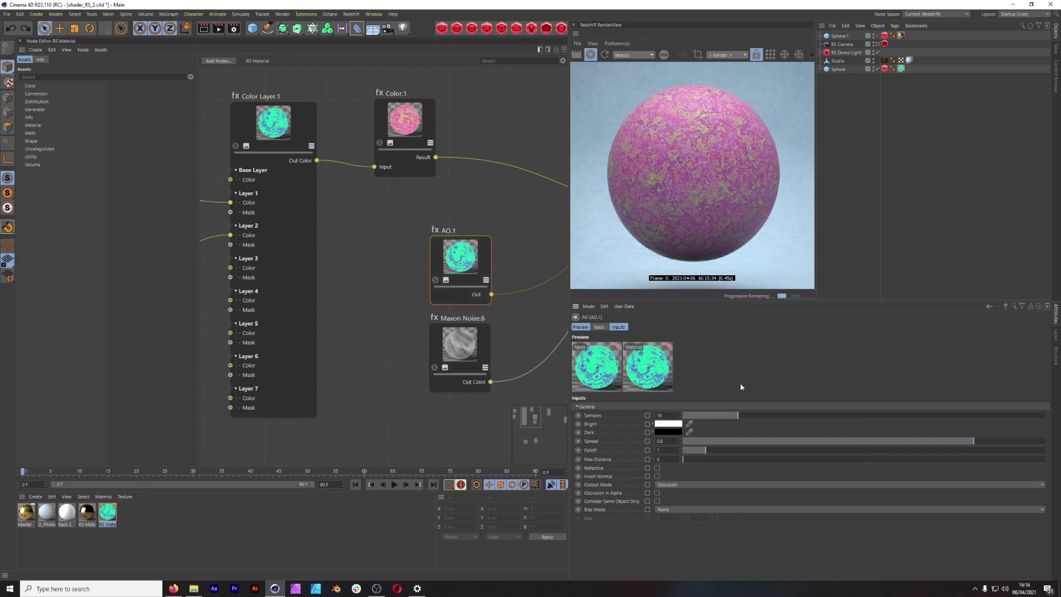
left_click(618, 326)
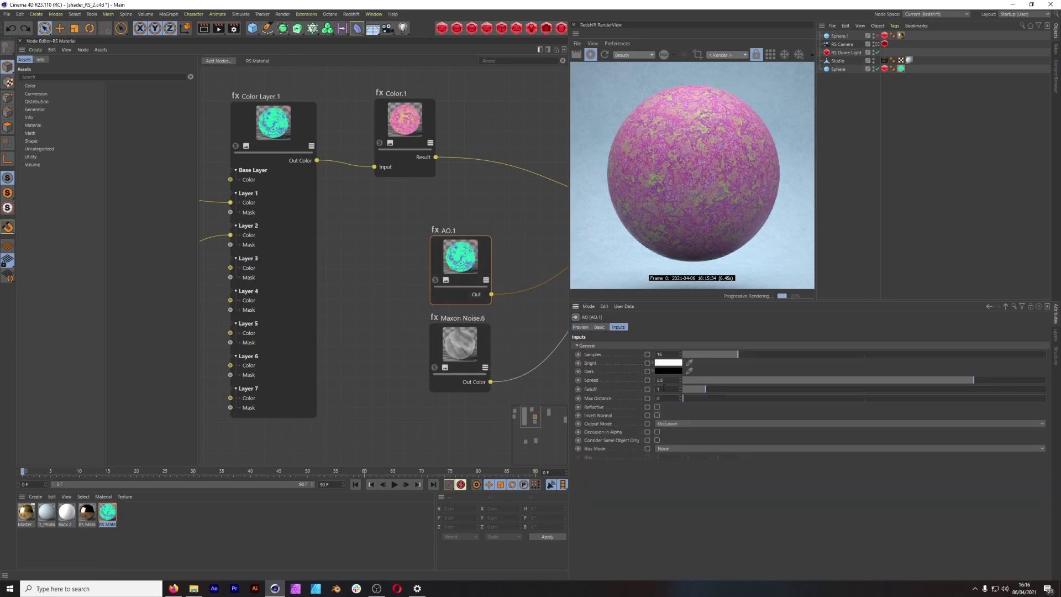
Step: Show only the AO.1 node's preview and change the size of its preview thumbnails
left_click(582, 327)
right_click(592, 361)
left_click(606, 377)
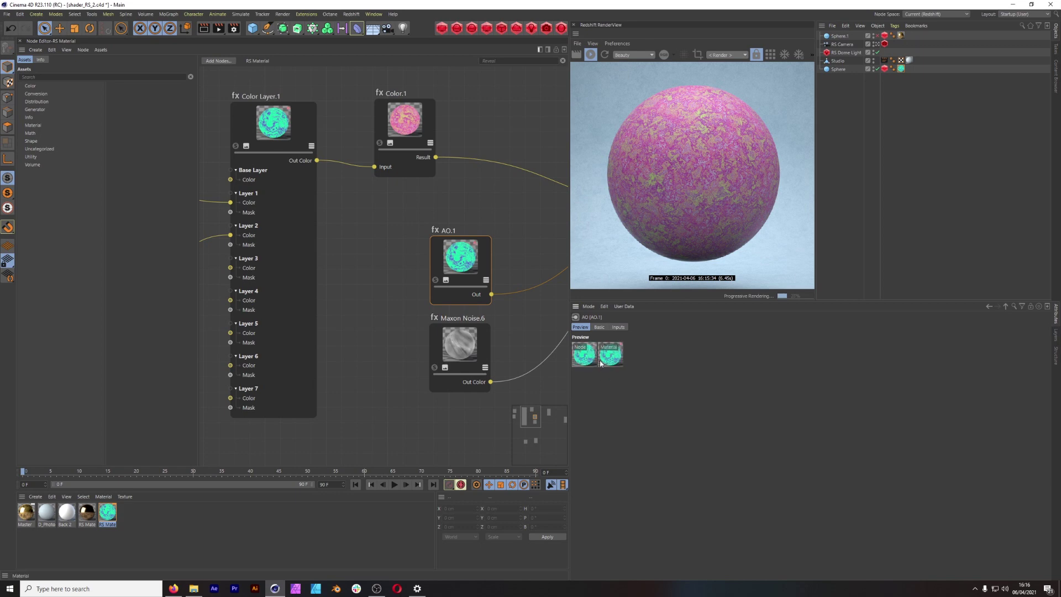
right_click(601, 361)
left_click(591, 359)
right_click(591, 359)
left_click(608, 375)
left_click(470, 210)
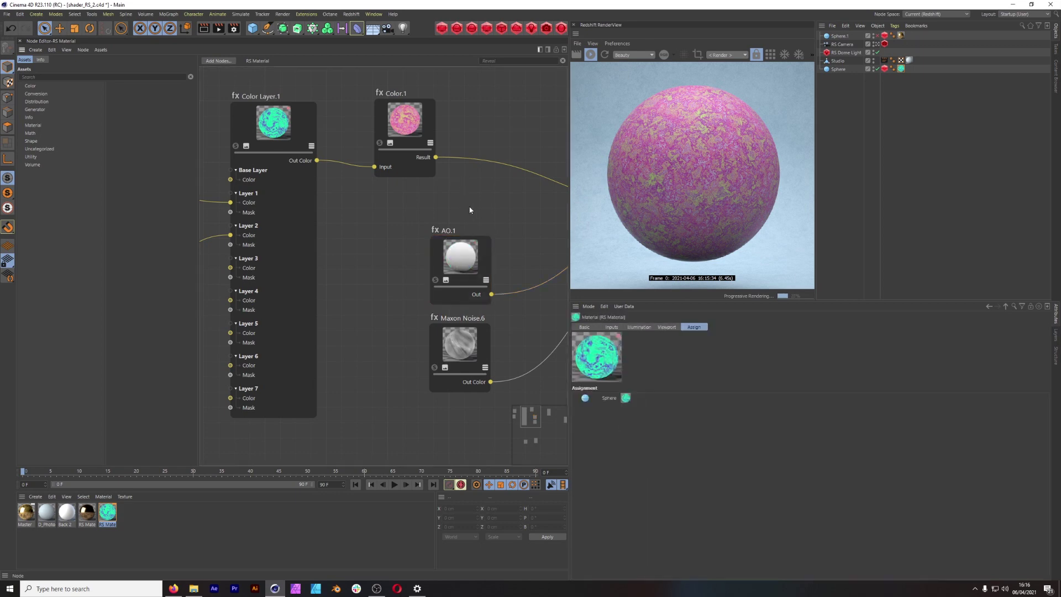
Step: Connect the displacement node's output to the displacement input of the material's Output node
middle_click_drag(510, 218, 319, 248, "alt")
scroll(433, 223, "down", 1)
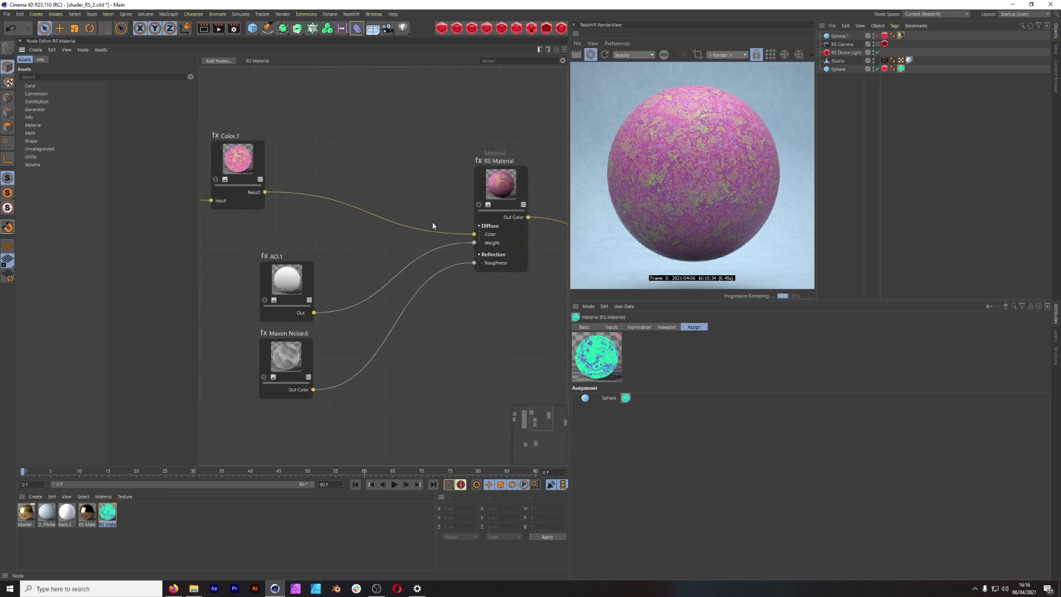
scroll(412, 314, "down", 5)
middle_click_drag(424, 382, 453, 145, "alt")
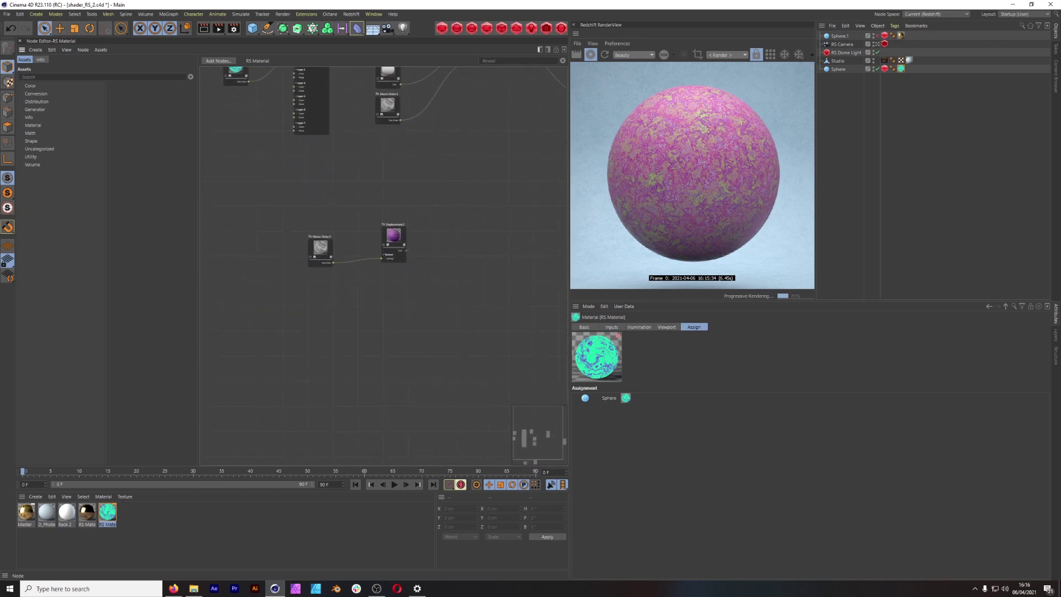
middle_click_drag(465, 246, 348, 365)
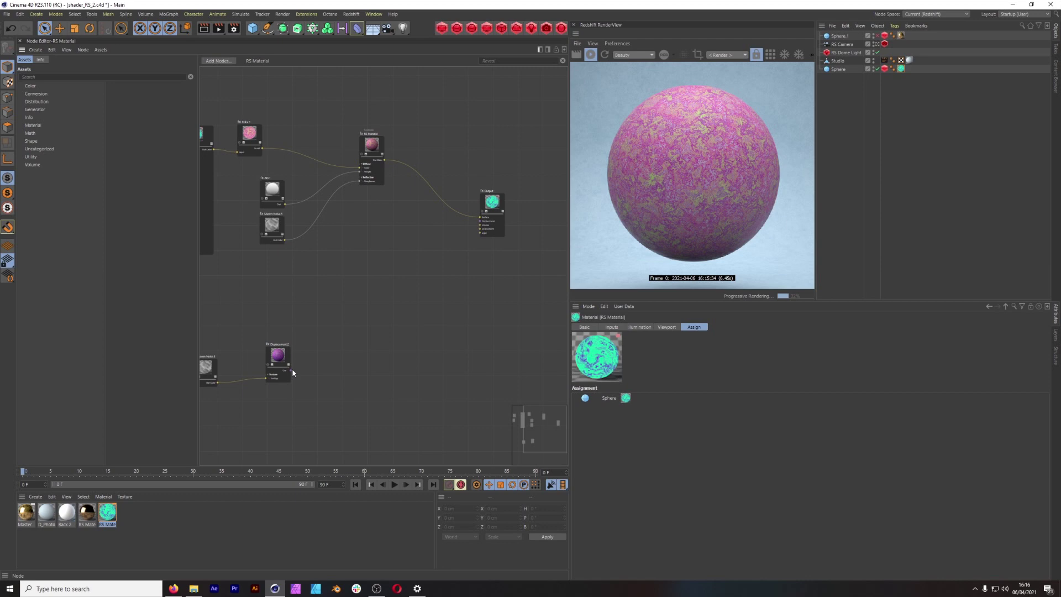
left_click_drag(290, 370, 480, 221)
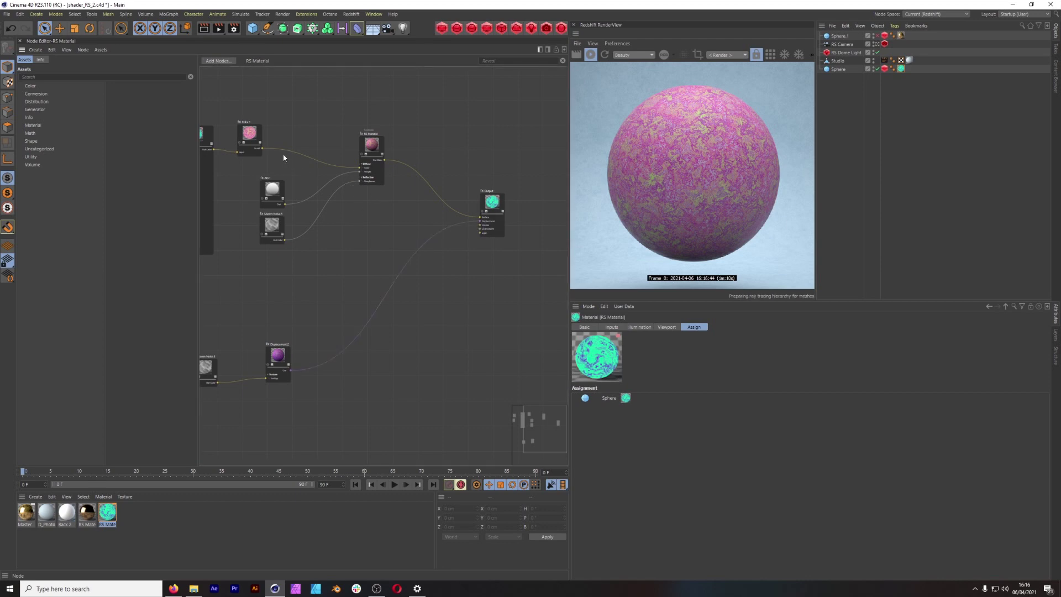
Step: Locate the AO.1 node in the graph and search the node assets for "ao"
middle_click_drag(317, 124, 407, 163)
scroll(429, 224, "up", 8)
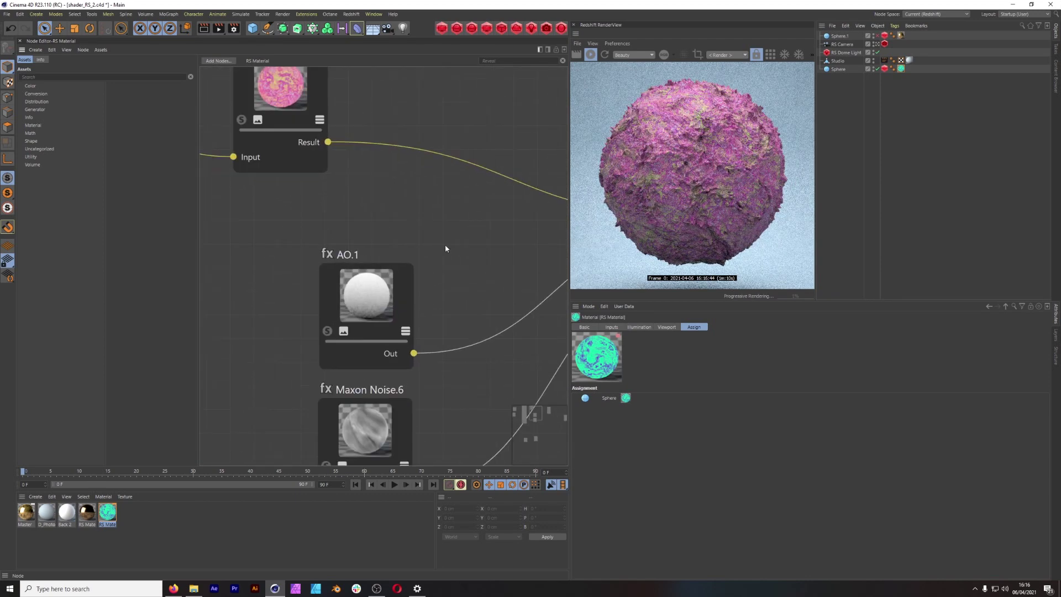
scroll(470, 235, "down", 5)
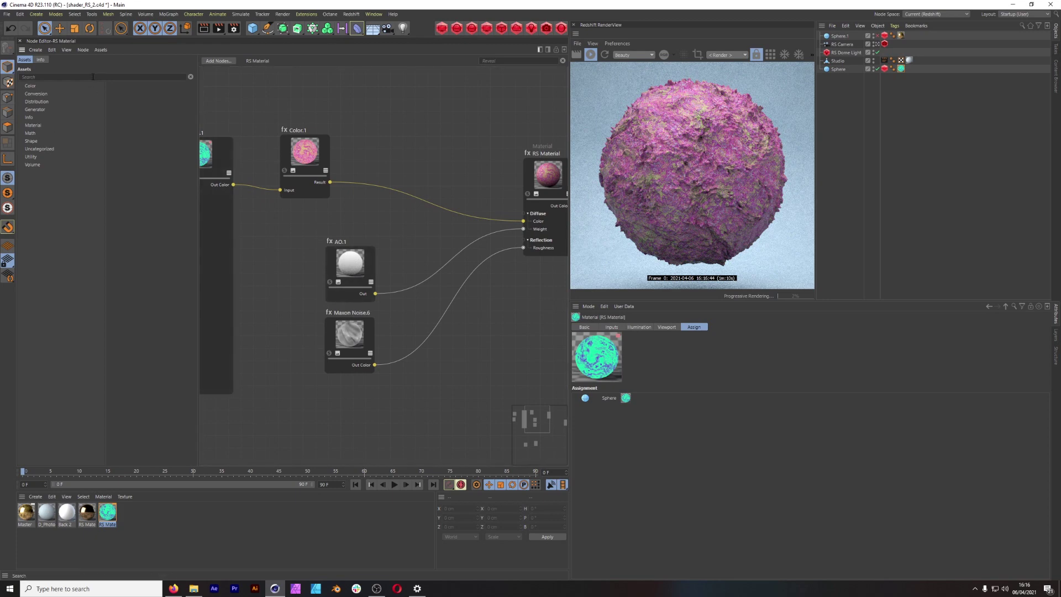
type("ao")
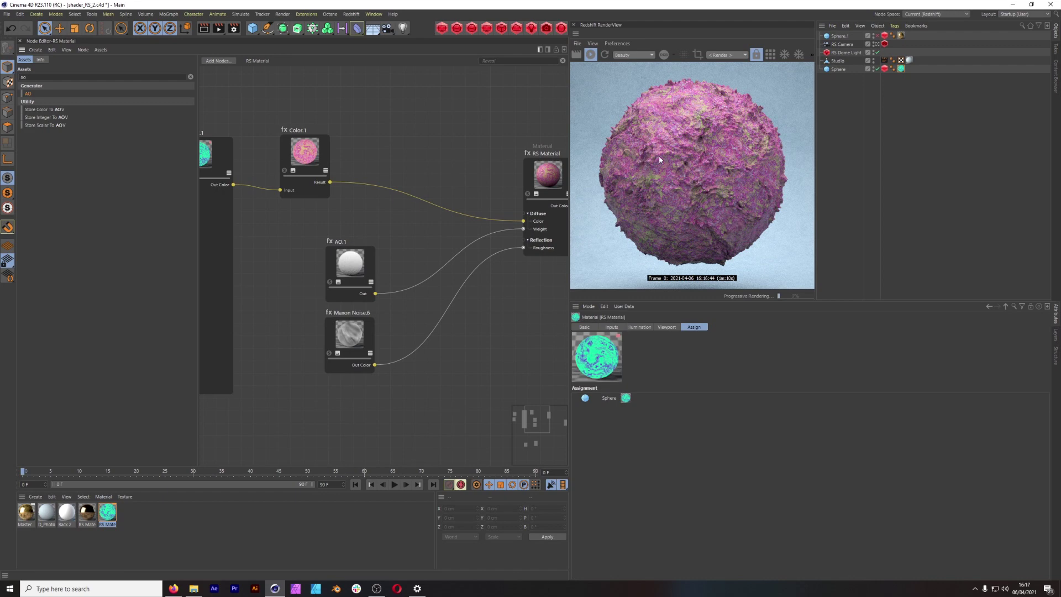
Step: Disconnect AO.1 from the RS Material's diffuse weight to compare the displaced sphere's render, and reconnect it
left_click(402, 292)
key("Delete")
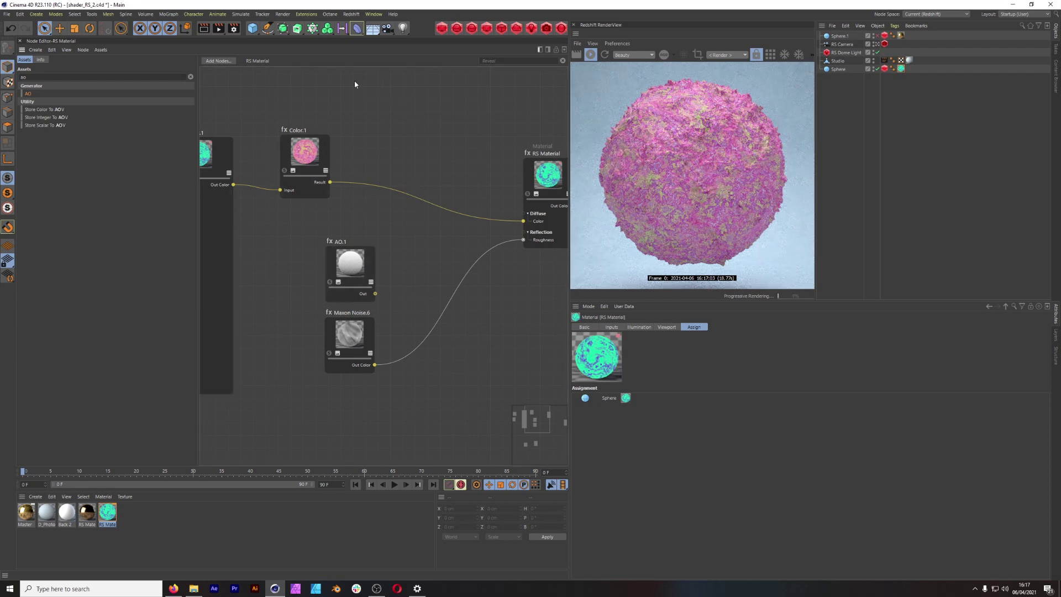
scroll(671, 160, "down", 3)
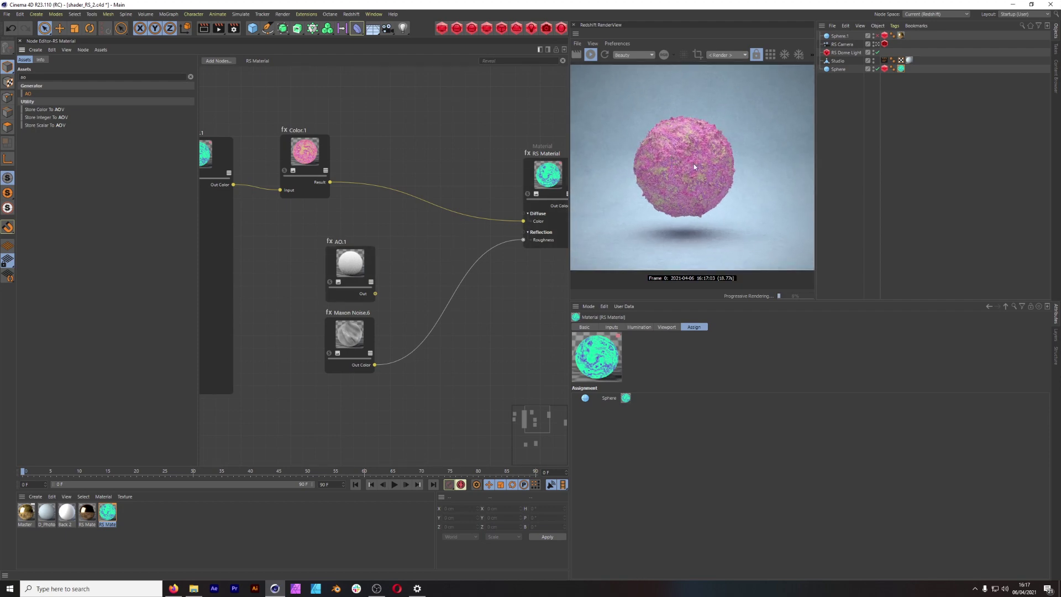
scroll(667, 163, "up", 3)
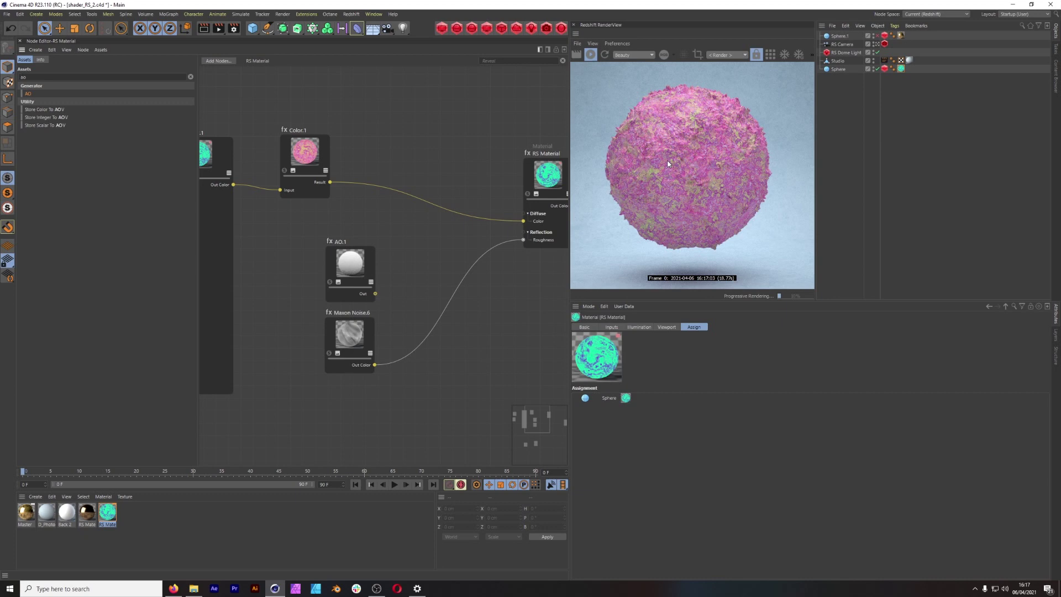
scroll(667, 164, "up", 3)
scroll(712, 155, "down", 3)
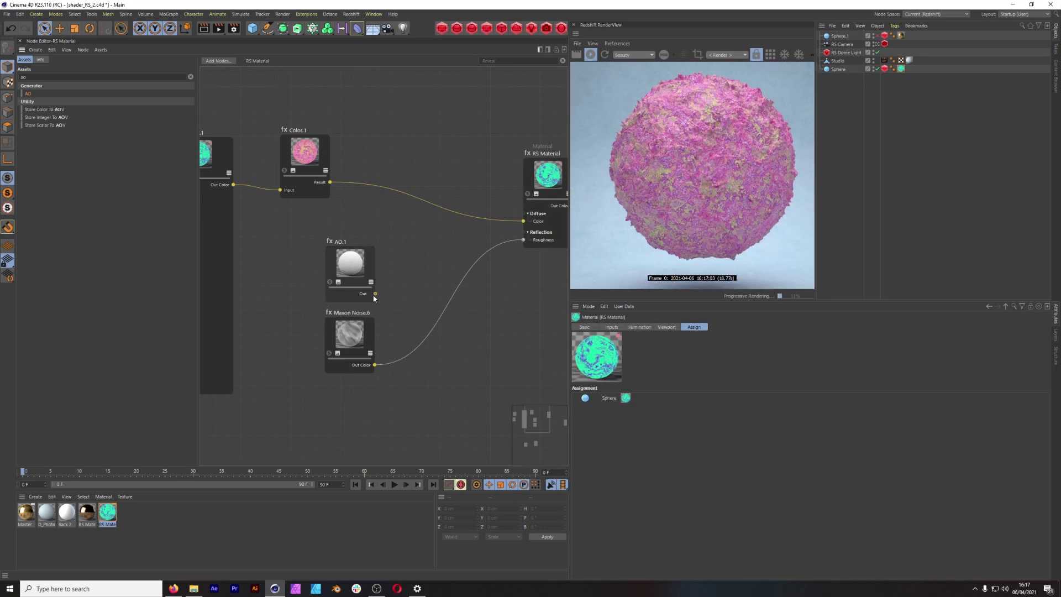
left_click_drag(376, 294, 528, 194)
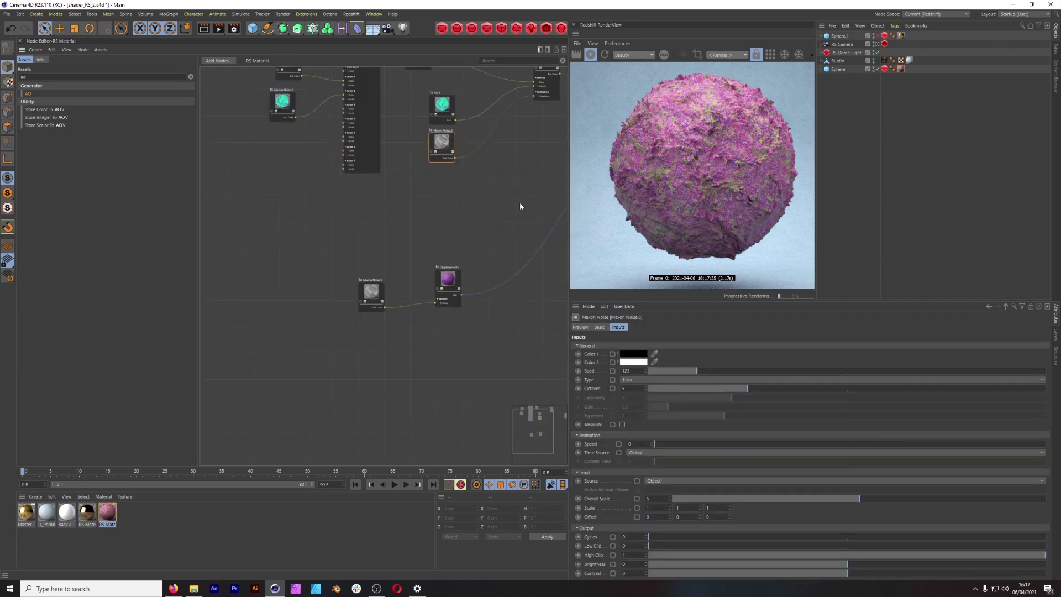
Step: Show the input settings of the noise feeding the displacement, and the RS Material's base properties
left_click(520, 201)
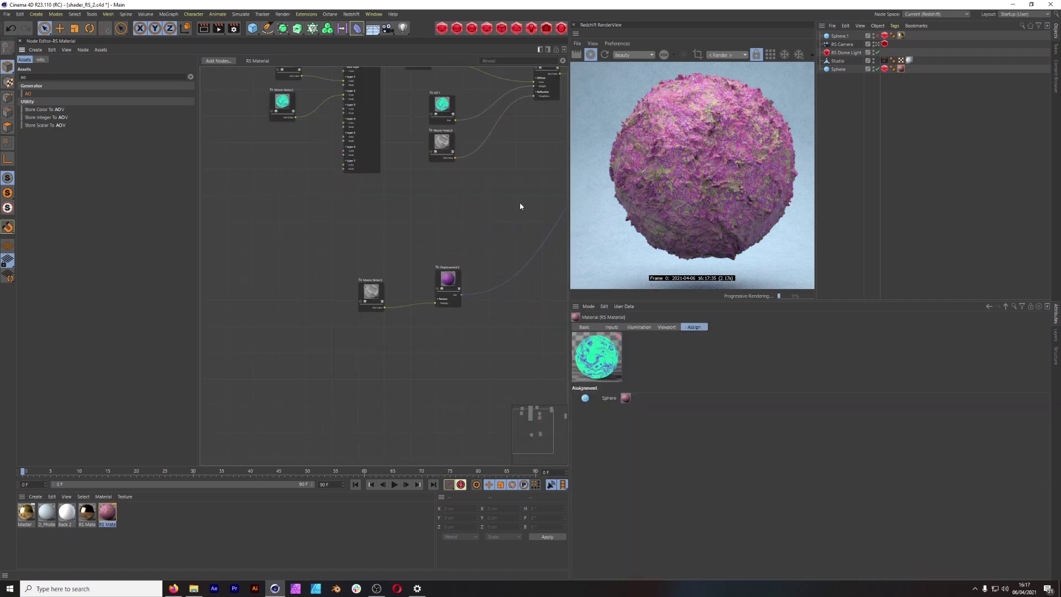
left_click(371, 292)
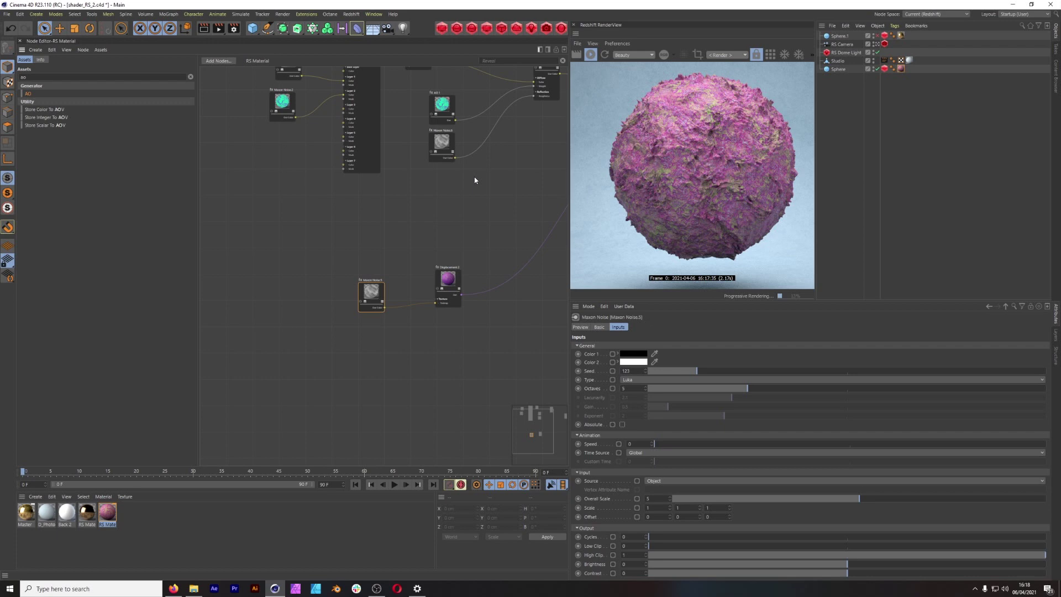
scroll(475, 180, "up", 5)
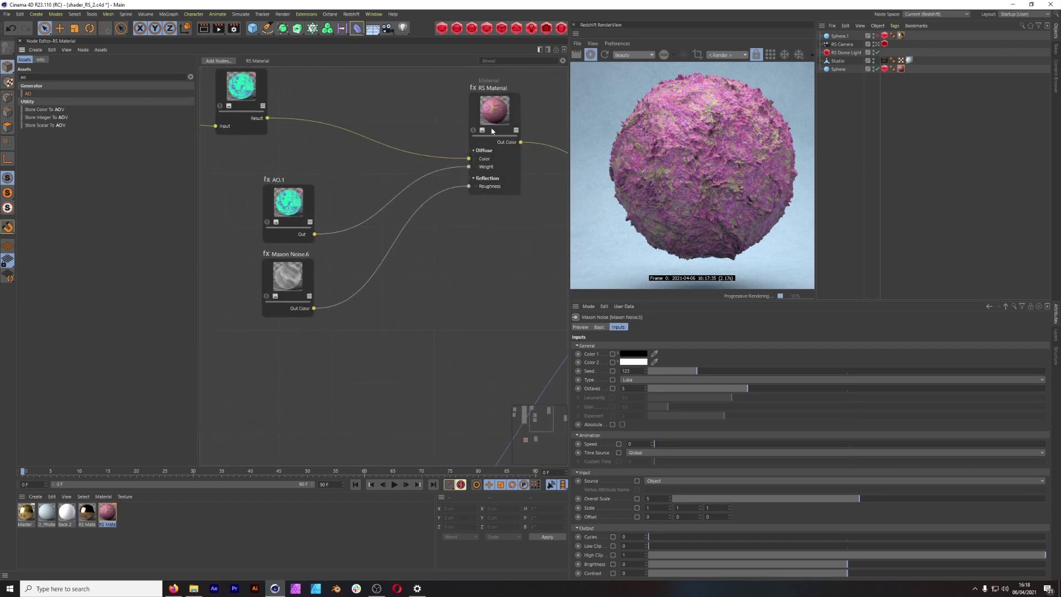
left_click(501, 109)
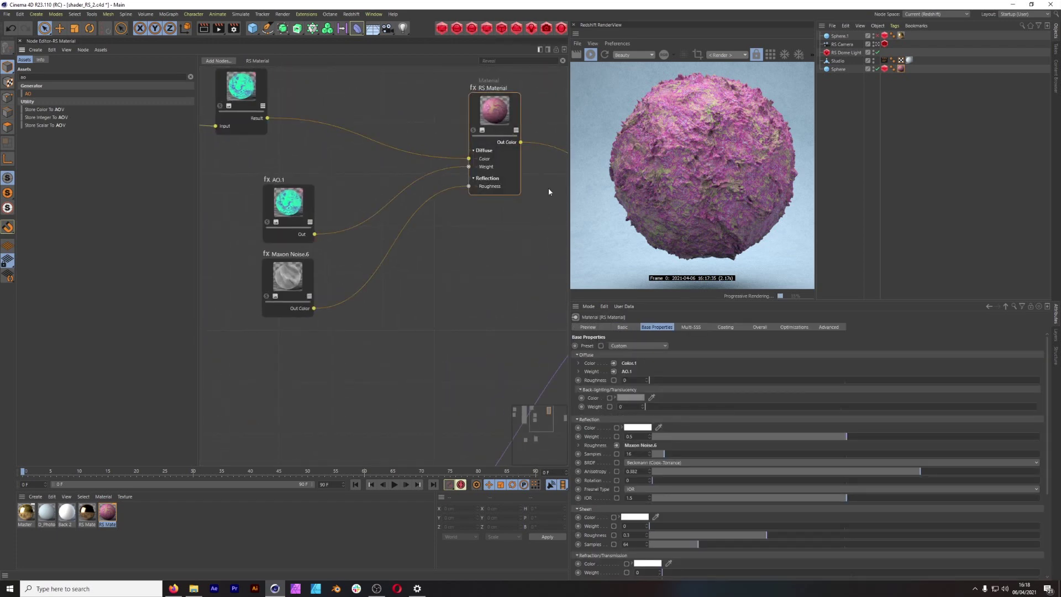
left_click(306, 148)
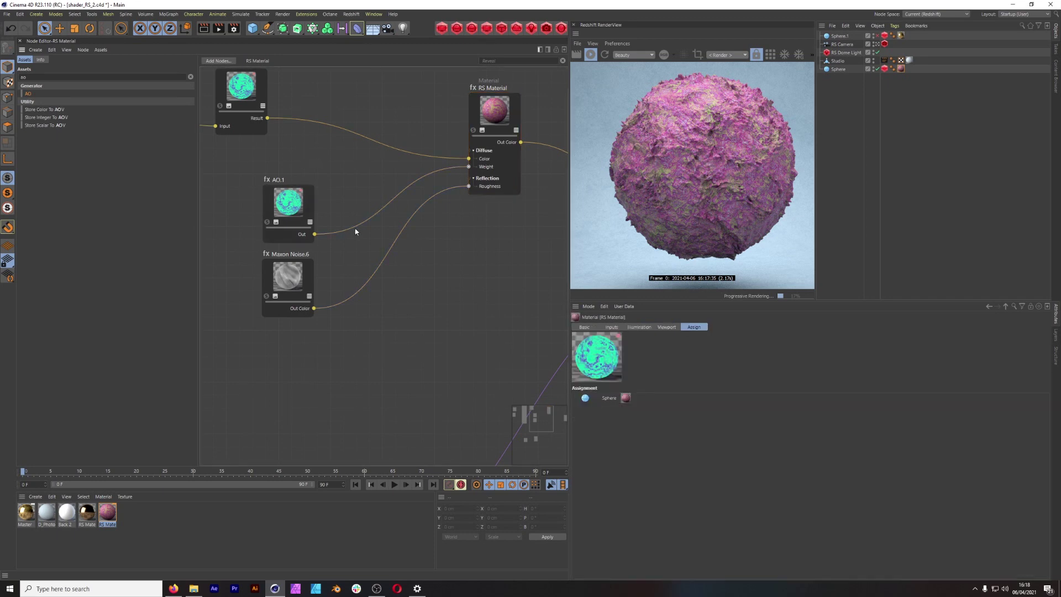
Step: Examine the Output node's surface and displacement inputs and trace them back to the nodes feeding the RS Material
scroll(373, 243, "down", 5)
middle_click_drag(468, 283, 314, 354)
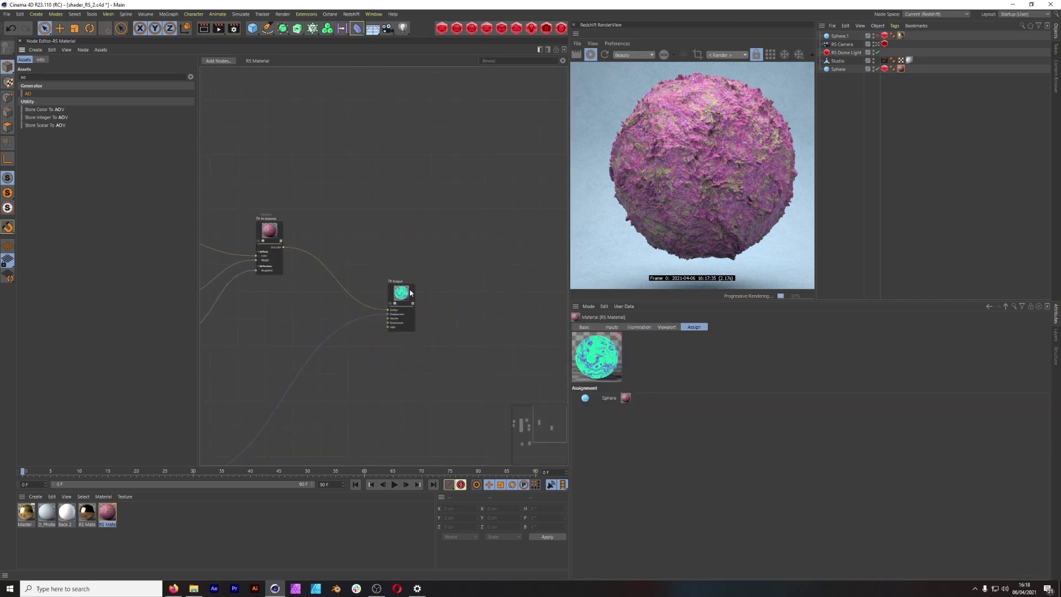
scroll(368, 310, "up", 5)
left_click(461, 281)
middle_click_drag(404, 282, 635, 288)
scroll(402, 282, "down", 3)
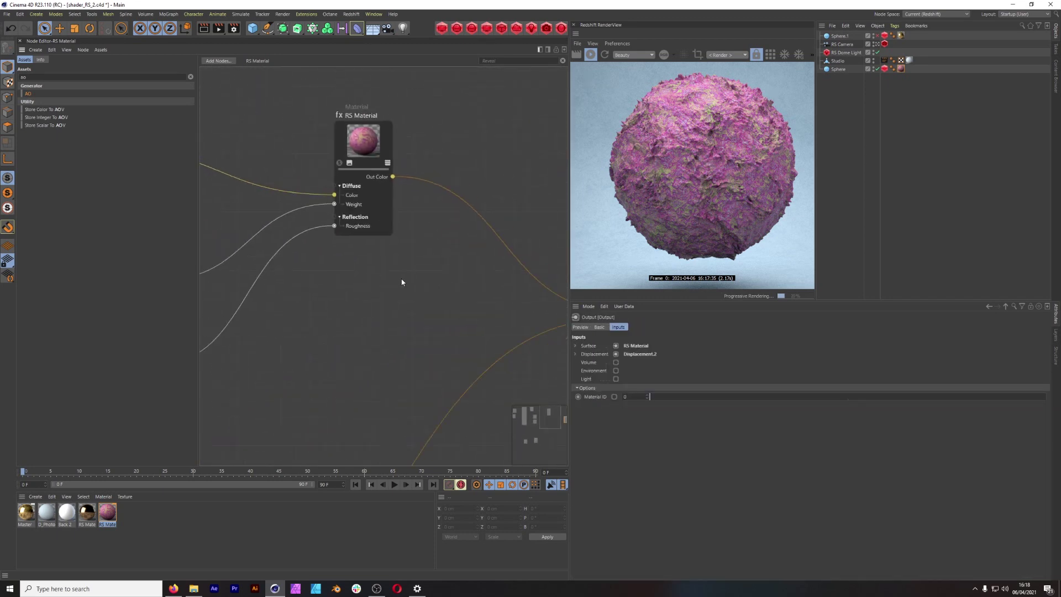
middle_click_drag(330, 294, 497, 286)
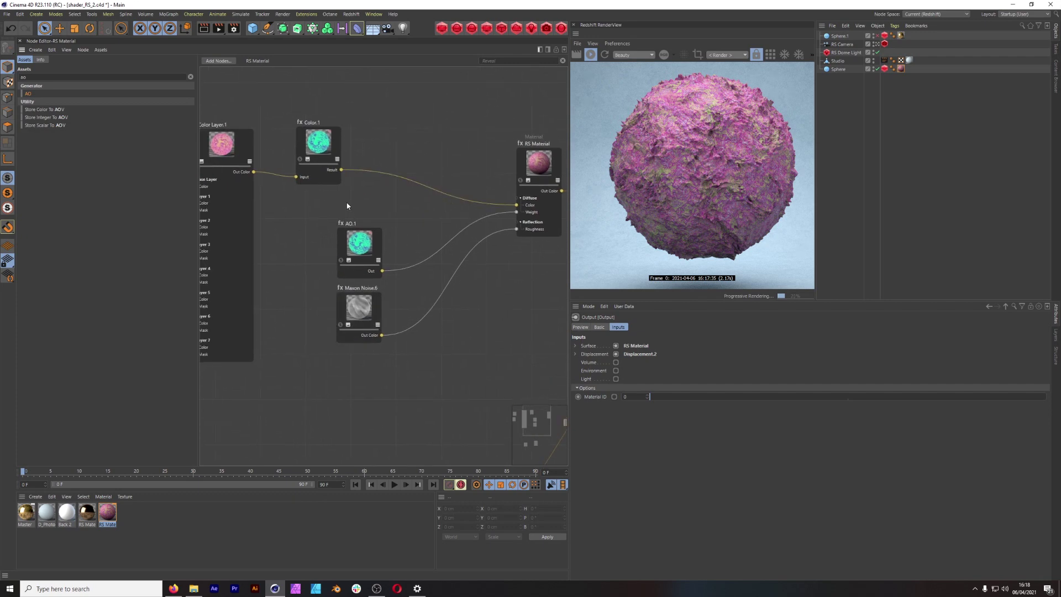
middle_click_drag(347, 206, 270, 211)
Step: Open the RS Material's coating settings and try coating weights of 1 and 0.6
left_click(463, 166)
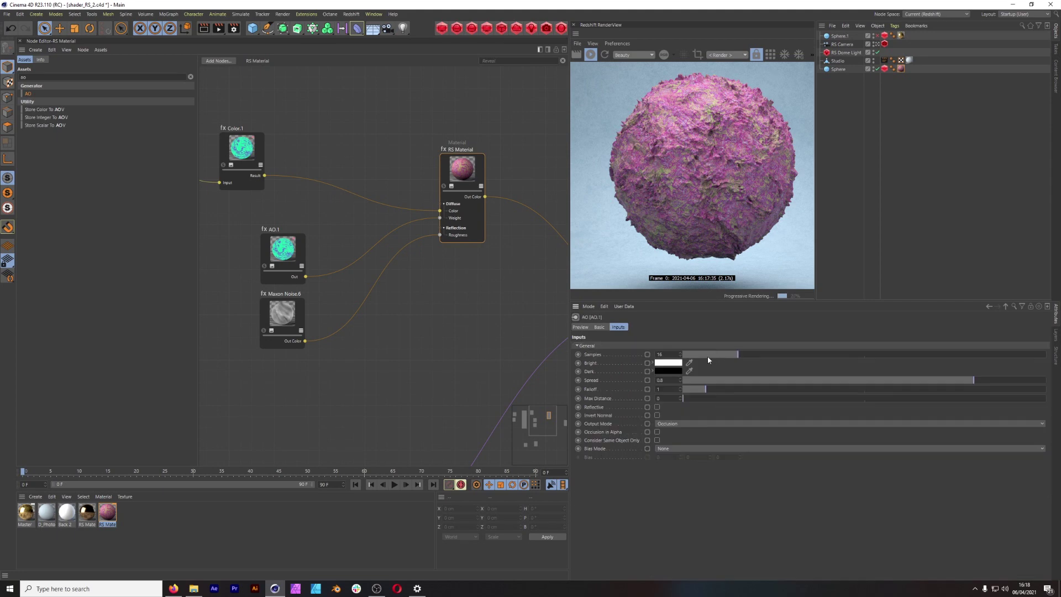
left_click(595, 327)
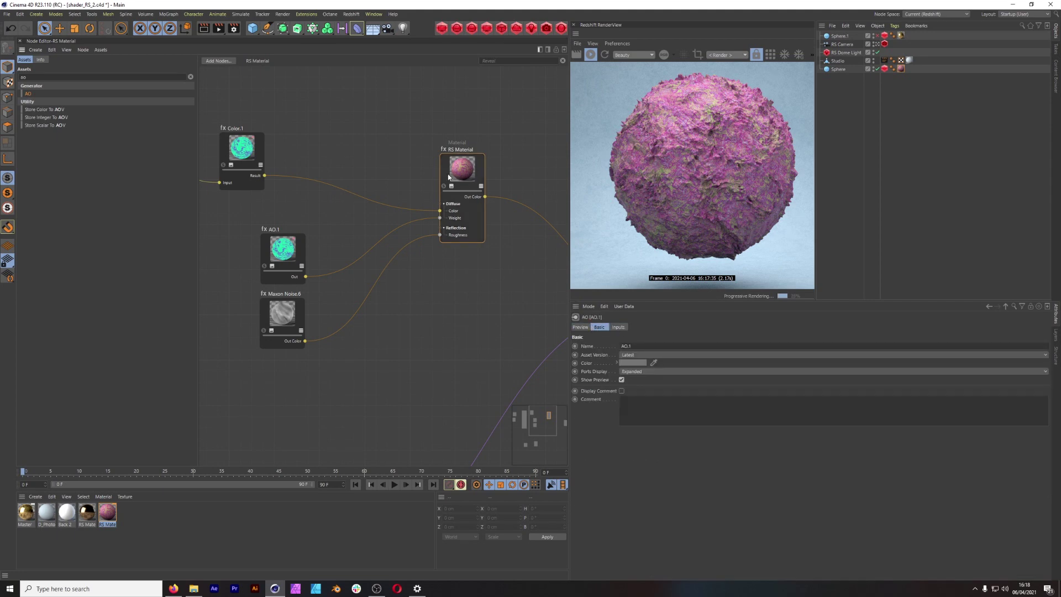
left_click(469, 176)
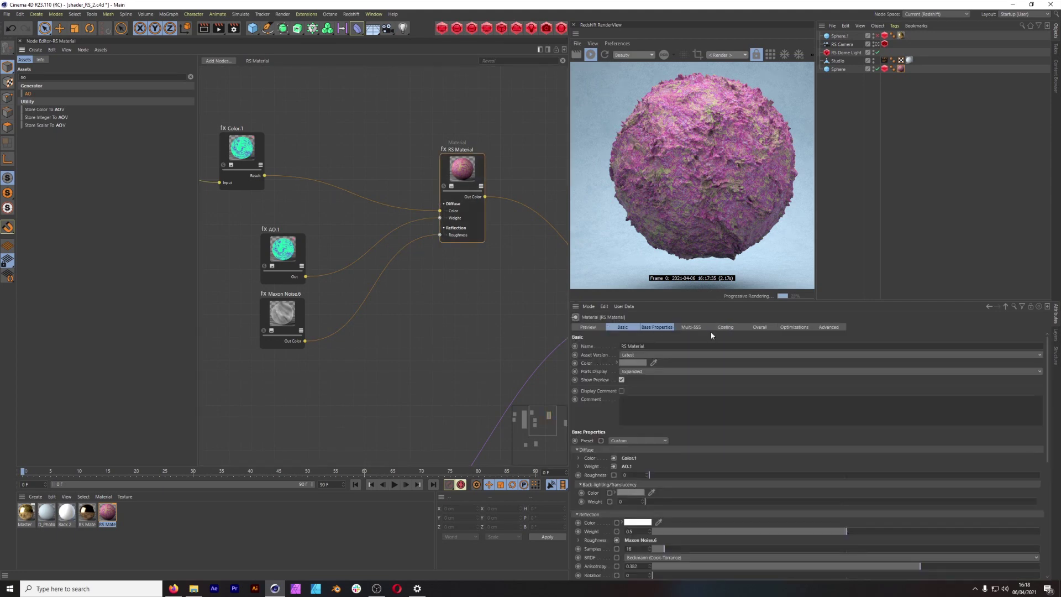
left_click(726, 327)
left_click_drag(632, 362, 613, 366)
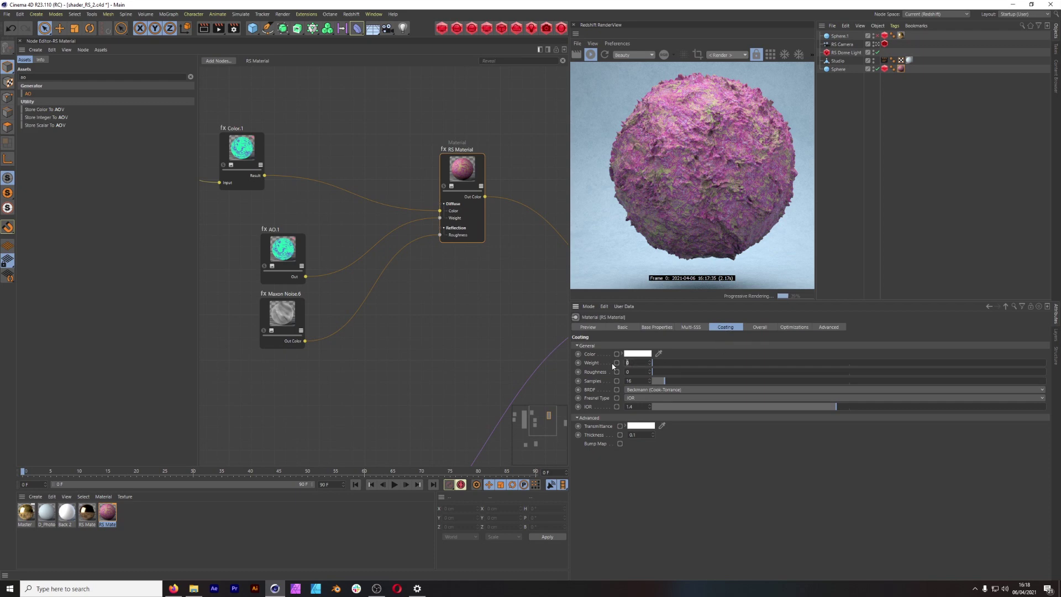
type("1")
key("Return")
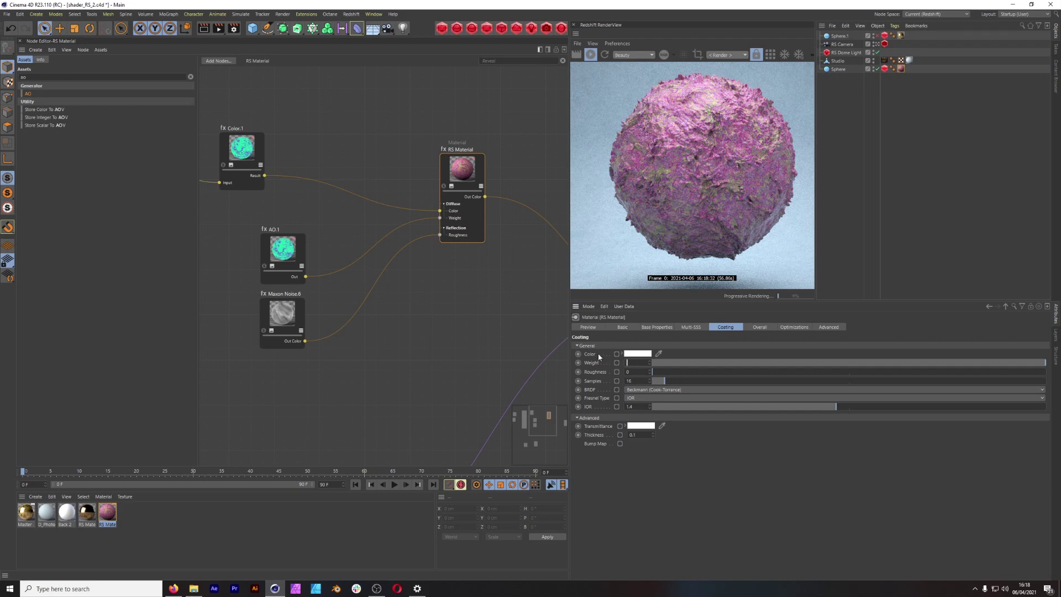
type("0.6")
key("Return")
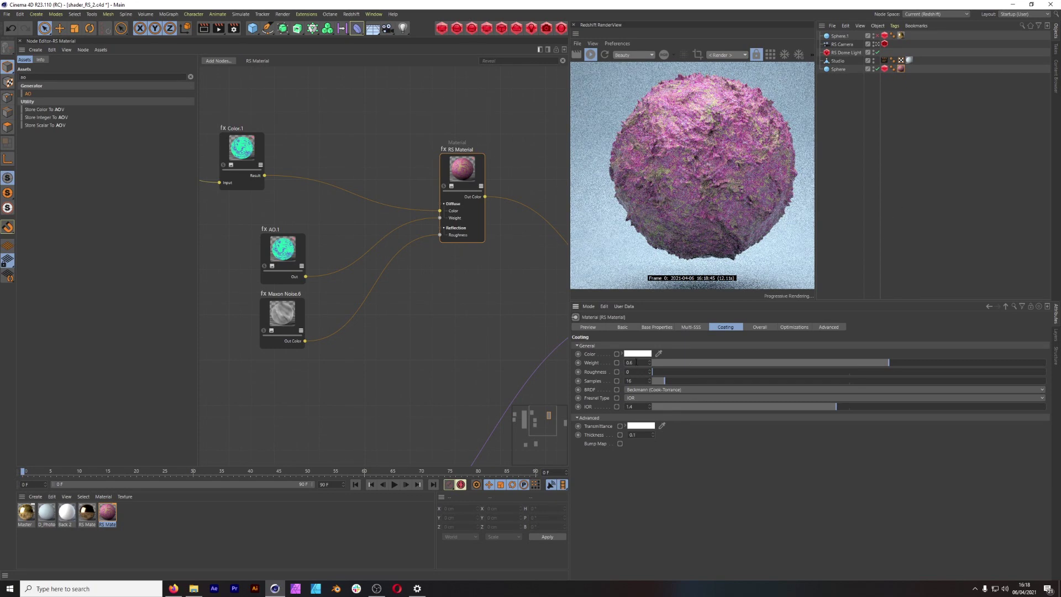
Step: Try a coating weight of 0.5 on the RS Material and settle on 0.3
left_click(637, 363)
key("BackSpace")
key("BackSpace")
type(".5")
key("Return")
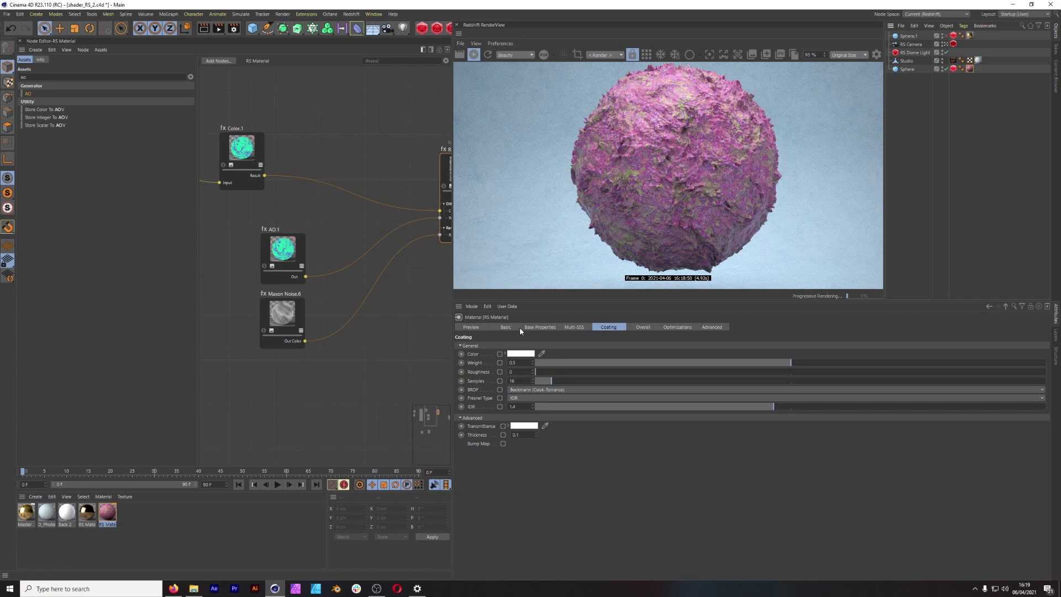
type(".3")
key("Return")
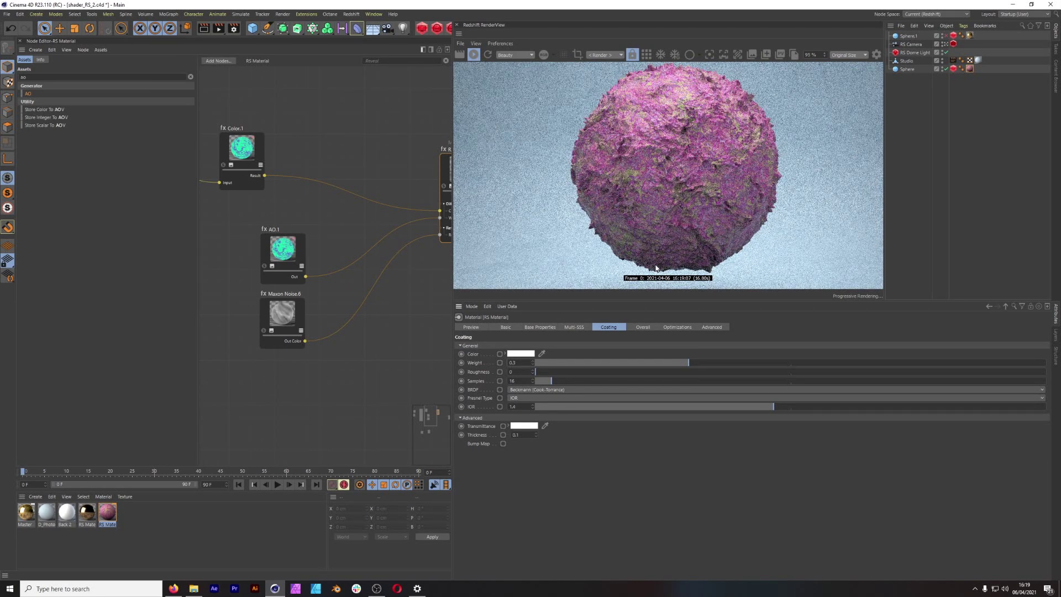
Step: Set the coating roughness of the RS Material to 0.5
left_click(518, 372)
type(".5")
key("Return")
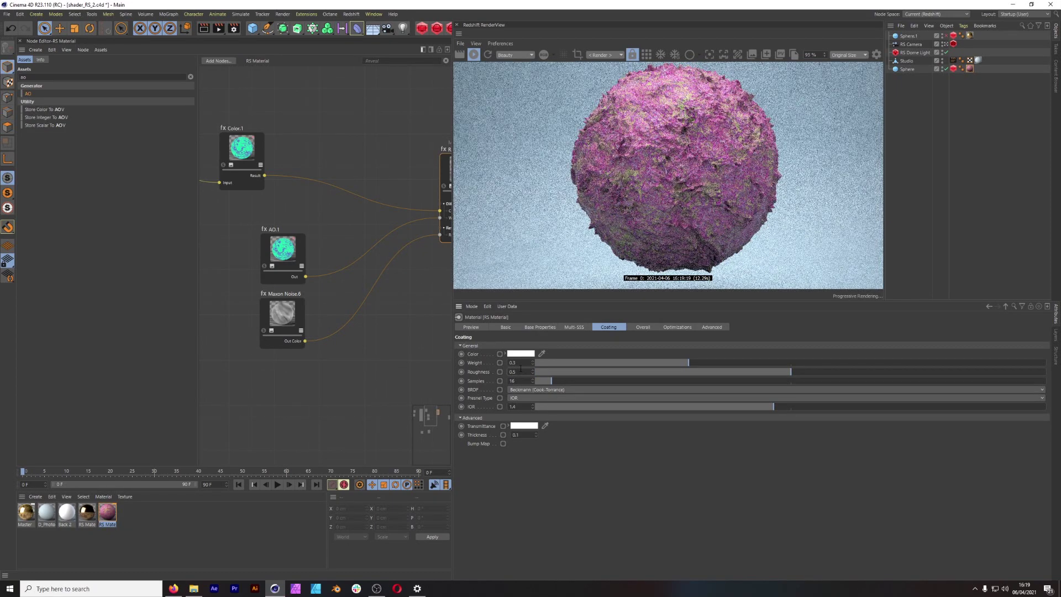
Step: Try a coating weight of 0.7 and undo that change
left_click(526, 363)
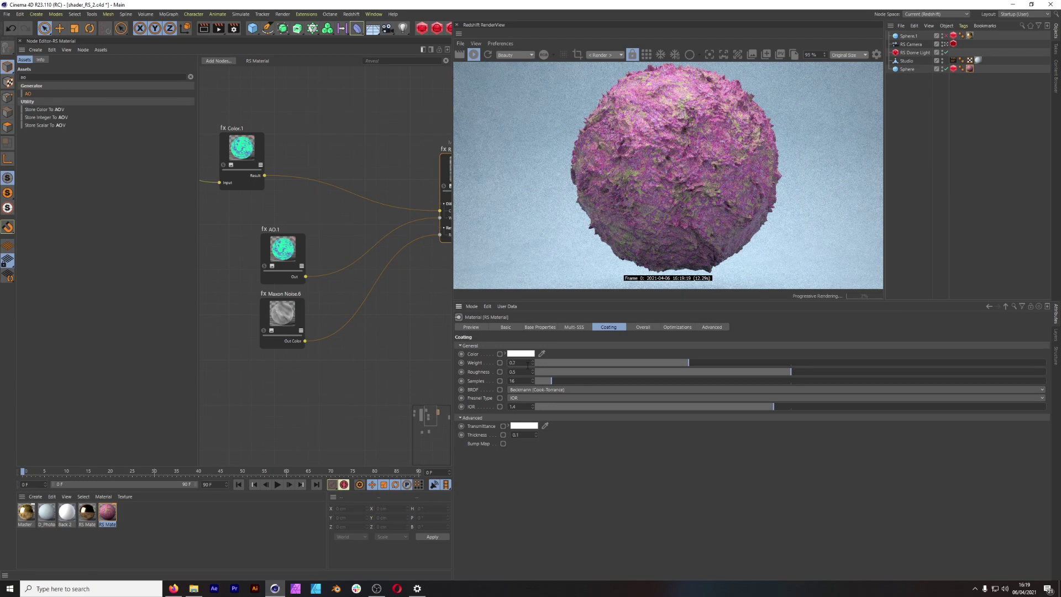
type("7")
key("Return")
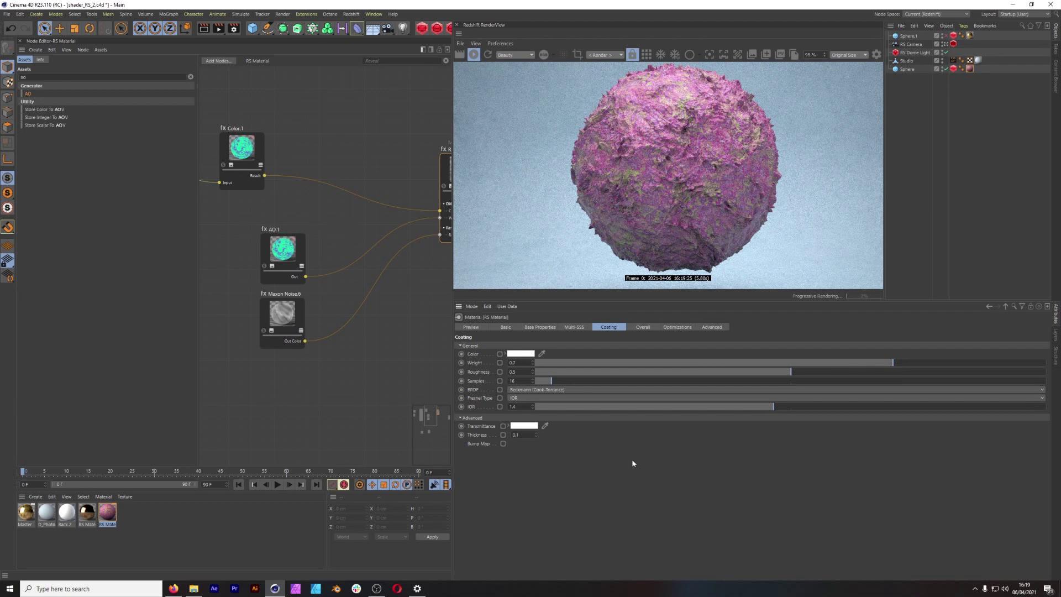
key("ctrl+z")
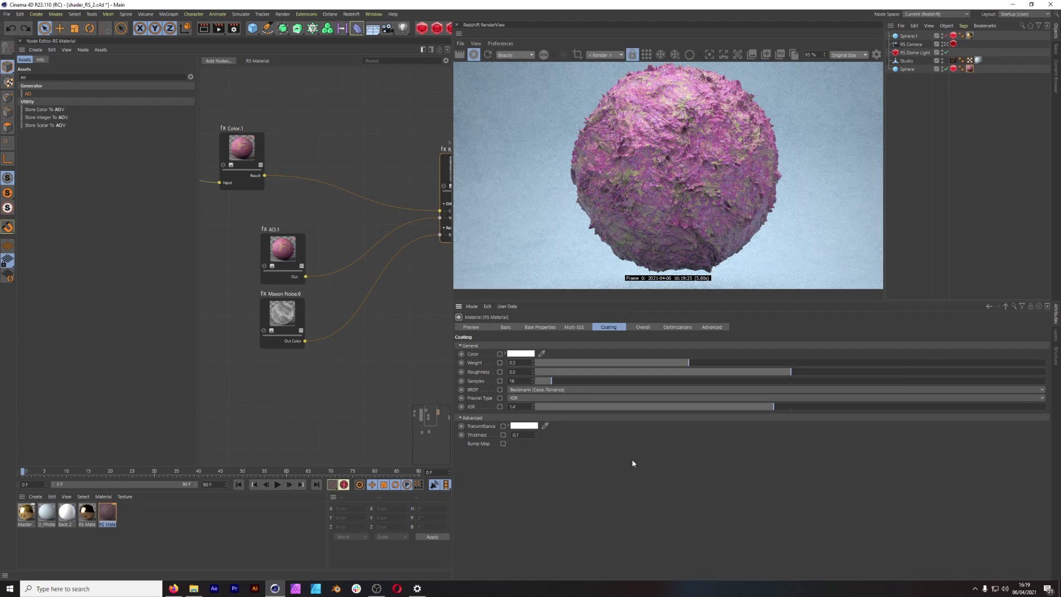
Step: Set the coating roughness of the RS Material to 0.1
left_click_drag(527, 372, 475, 370)
type("0.1")
key("Return")
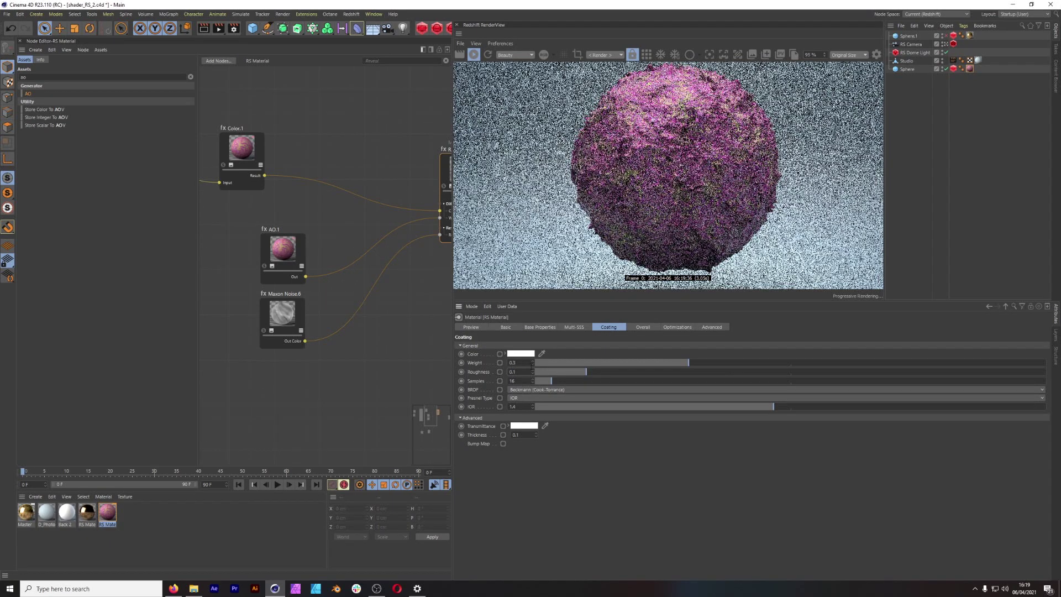
Step: Set the coating weight of the RS Material to 0.5
left_click(533, 328)
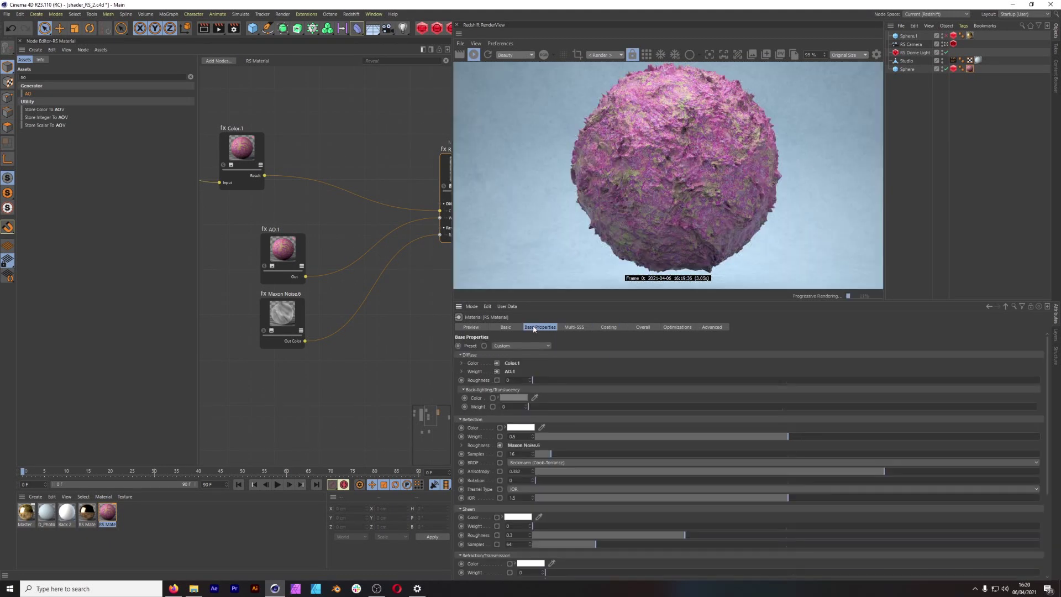
scroll(601, 347, "down", 3)
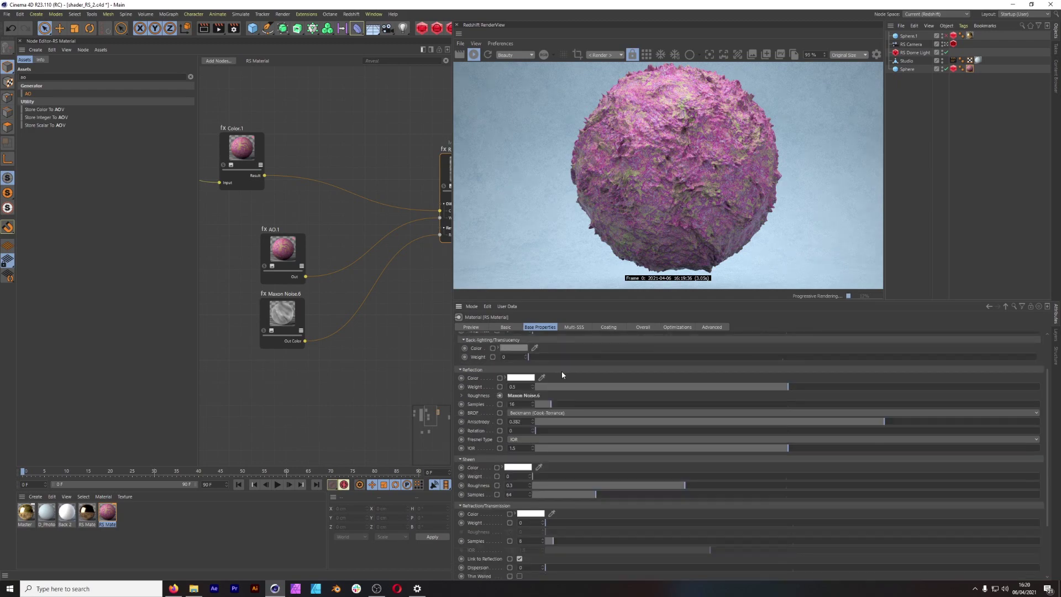
left_click(609, 328)
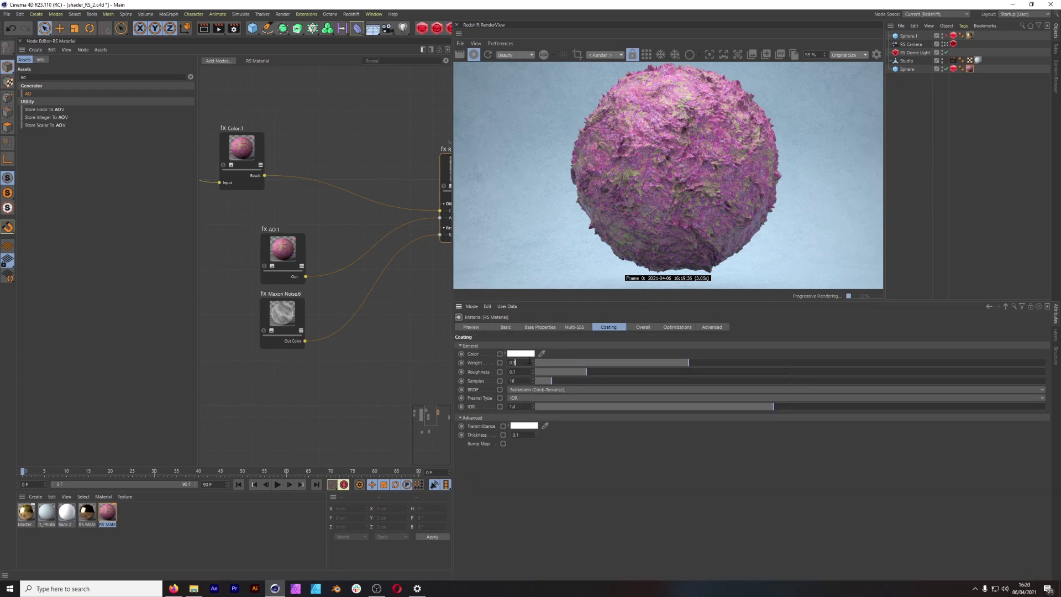
left_click(530, 360)
type("0.5")
key("Return")
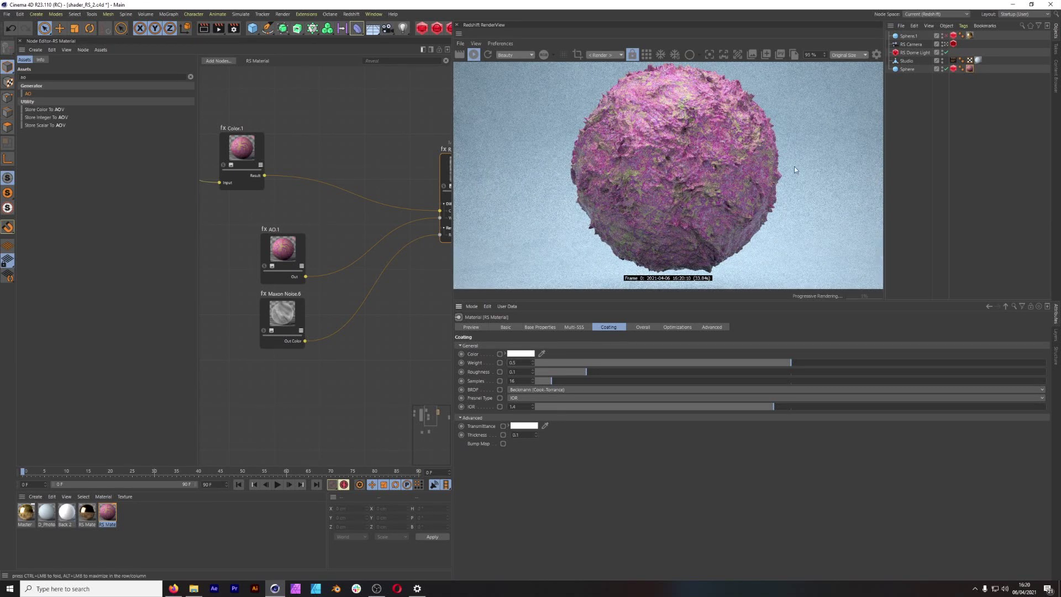
Step: Try a sheen weight of 1 in the base properties of the RS Material
left_click(509, 328)
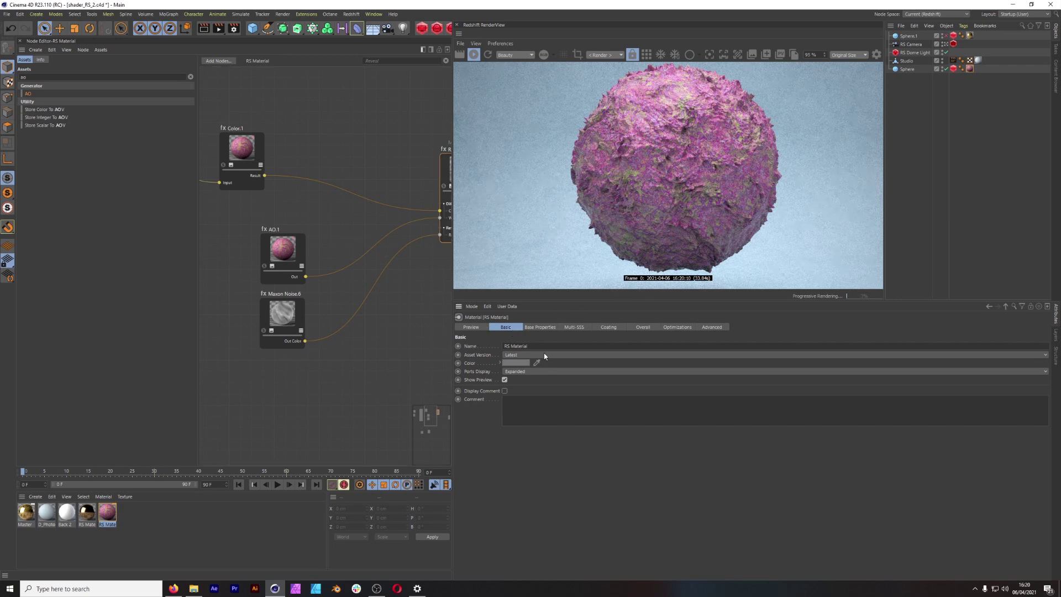
left_click(608, 329)
left_click(506, 328)
left_click(533, 330)
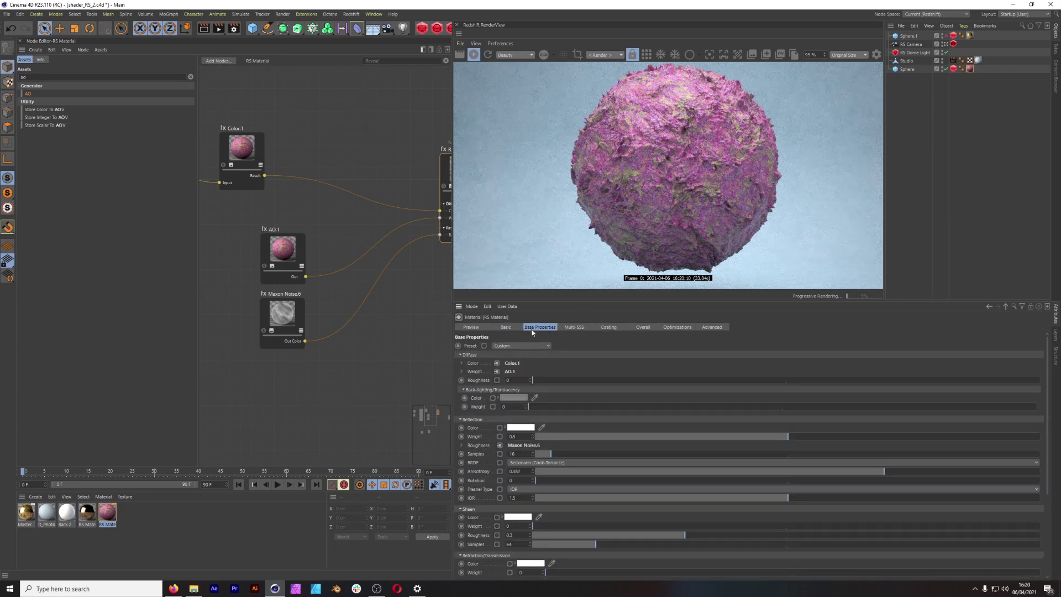
left_click(593, 373)
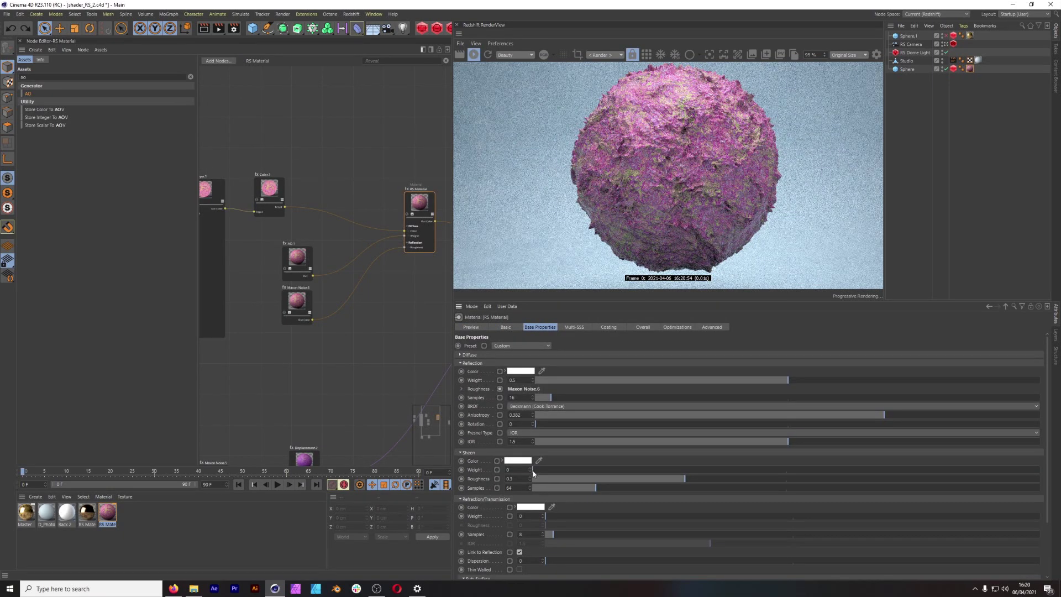
left_click_drag(518, 470, 482, 470)
type("1")
key("Return")
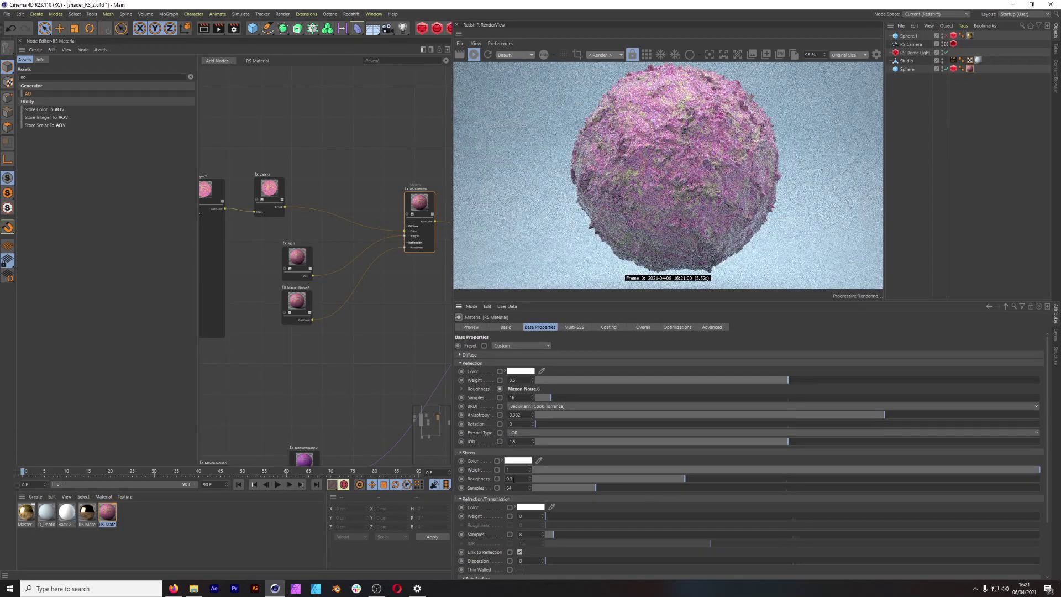
Step: Set the sheen colour of the RS Material to a muted pink sampled from the rendered sphere
left_click(522, 461)
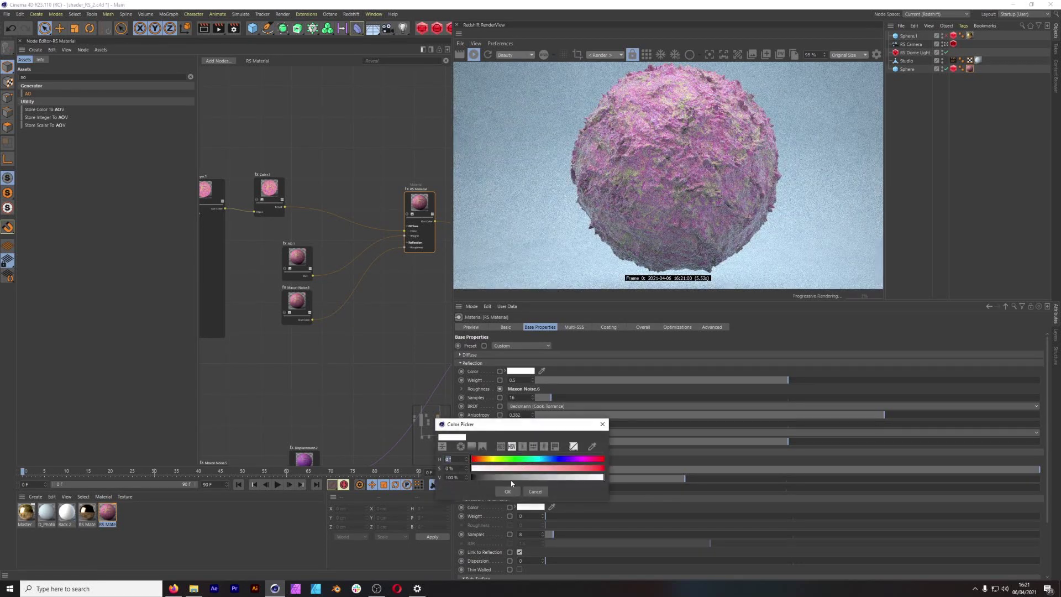
left_click(560, 470)
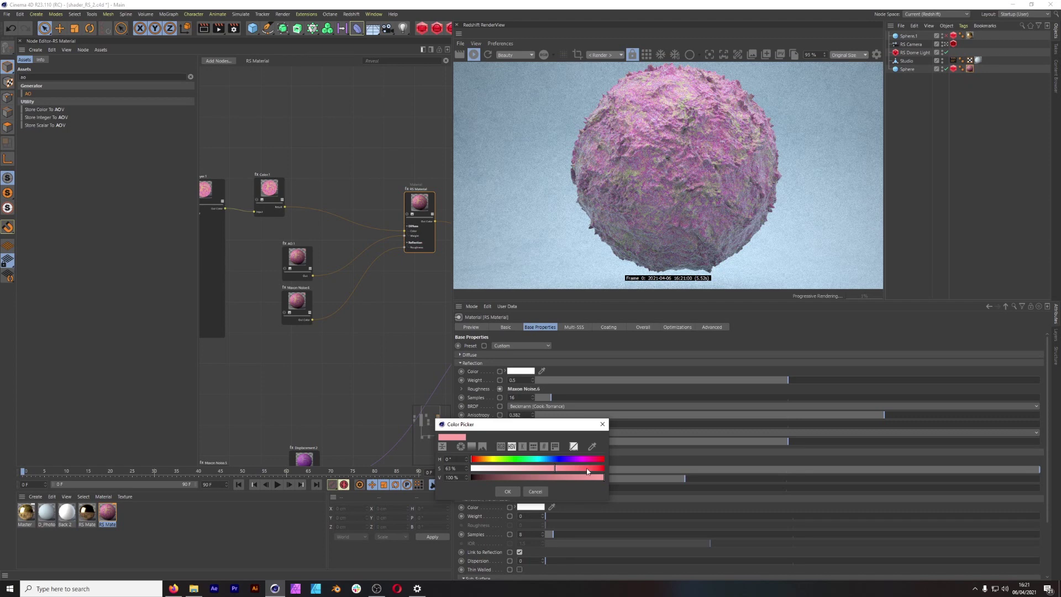
left_click(579, 470)
left_click(592, 446)
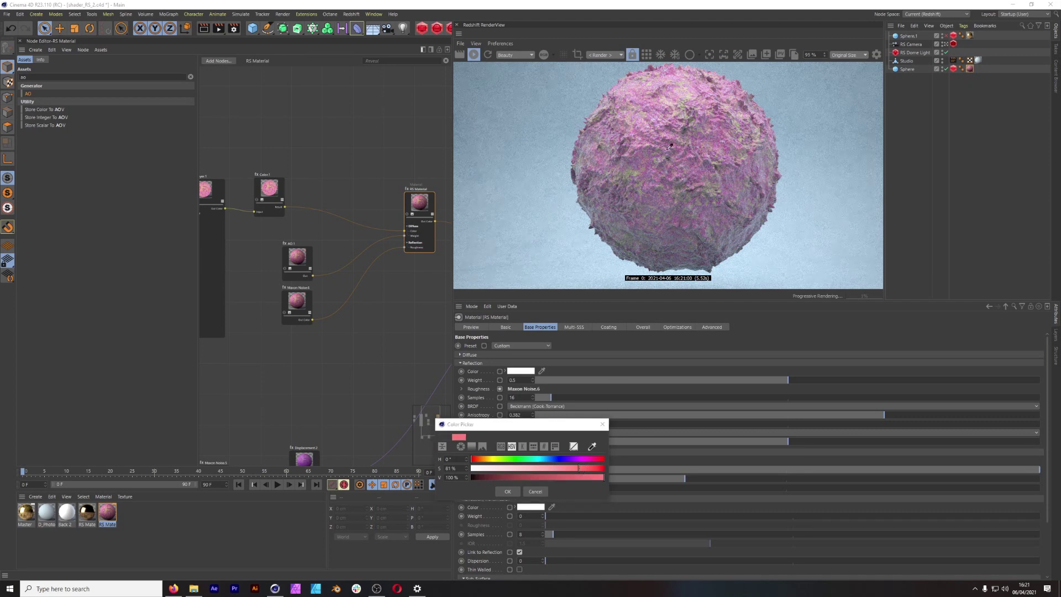
left_click(693, 85)
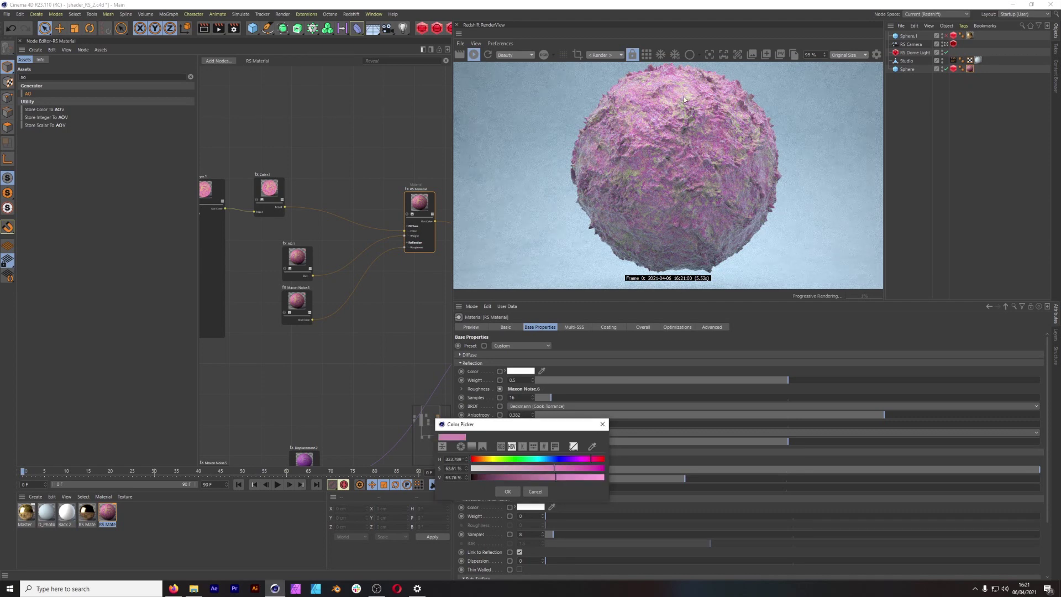
left_click(555, 478)
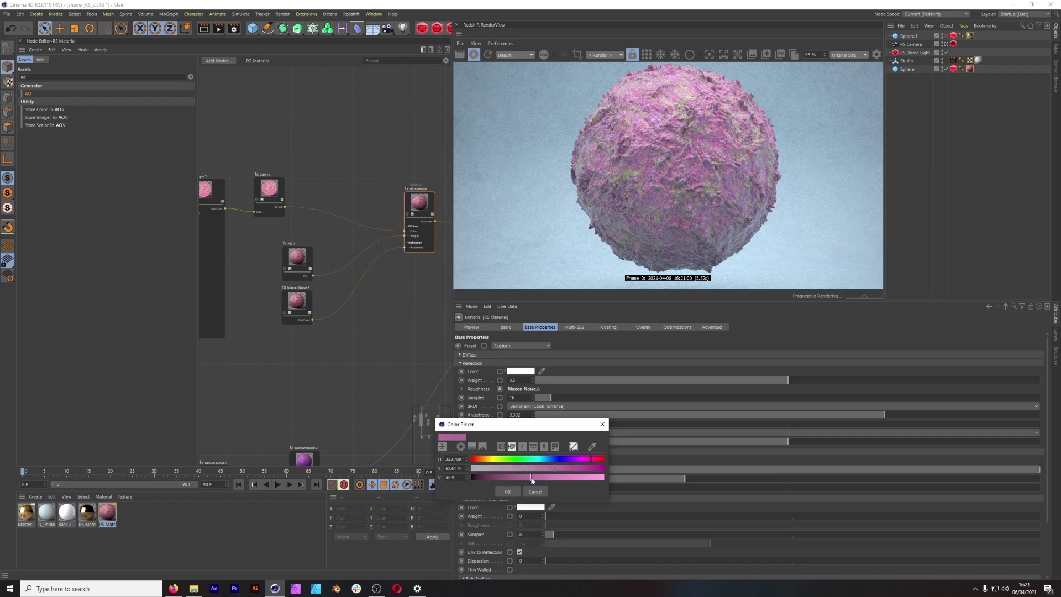
left_click(548, 469)
left_click(511, 491)
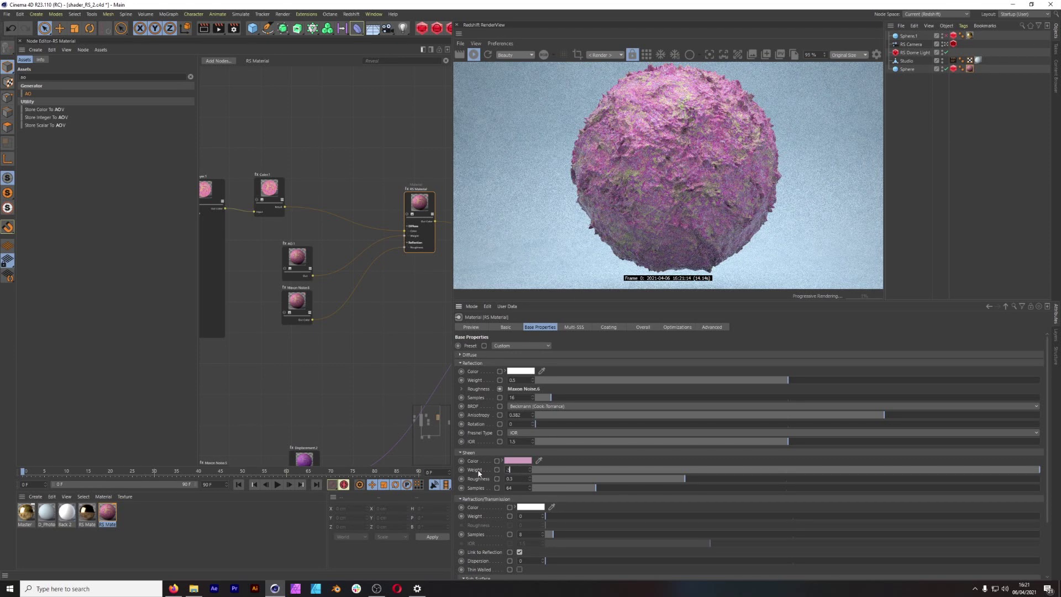
Step: Set the sheen weight of the RS Material to 0.5 and its sheen roughness to 0.1
type(".5")
key("Return")
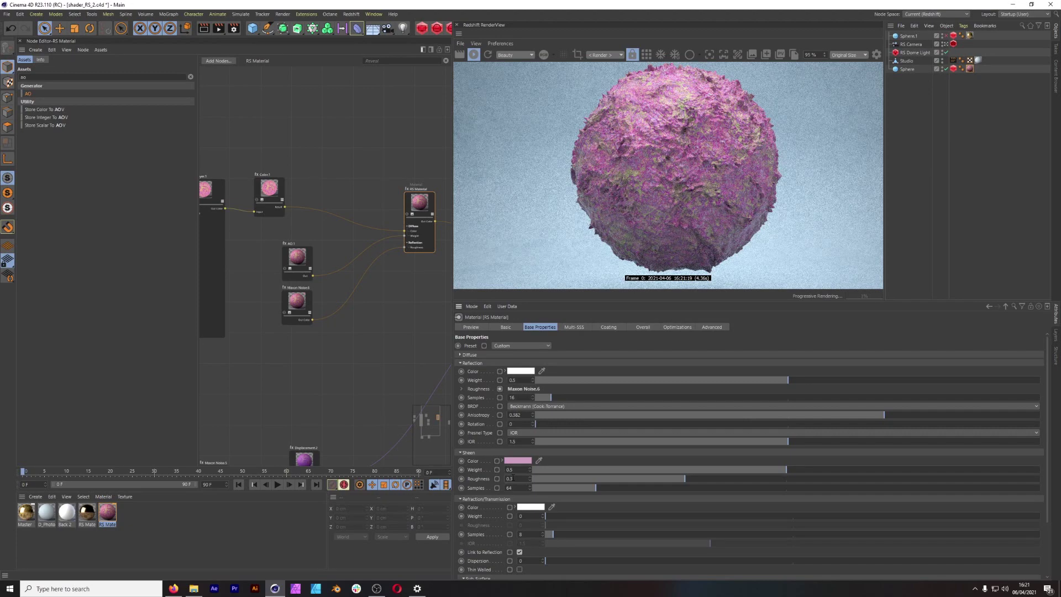
left_click(512, 478)
type("0.1")
key("Return")
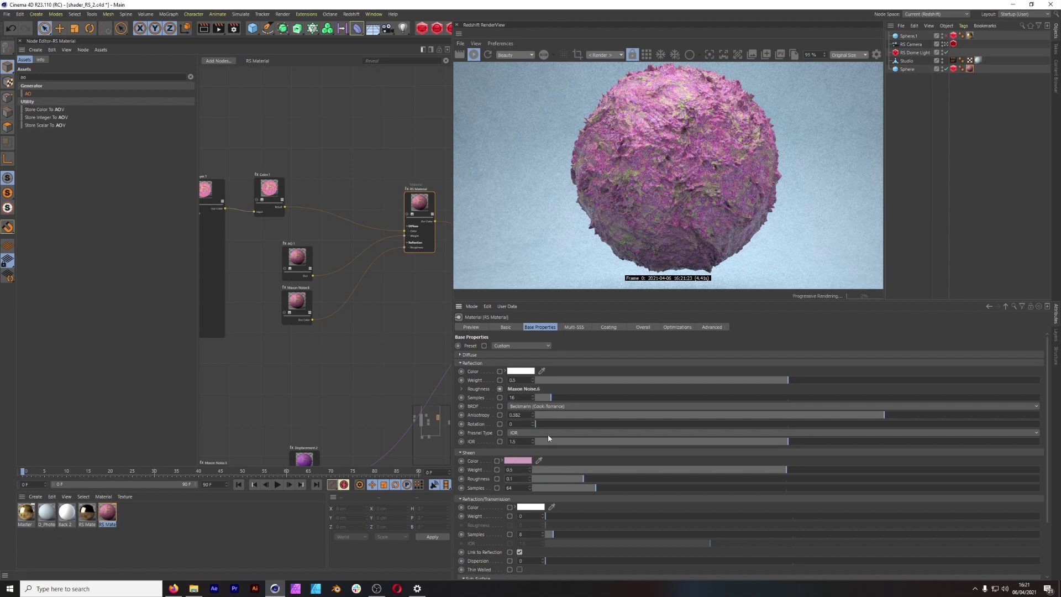
Step: Try spread values of 0.5 and 0.1 on the AO node and set it back to 0.8
left_click(468, 355)
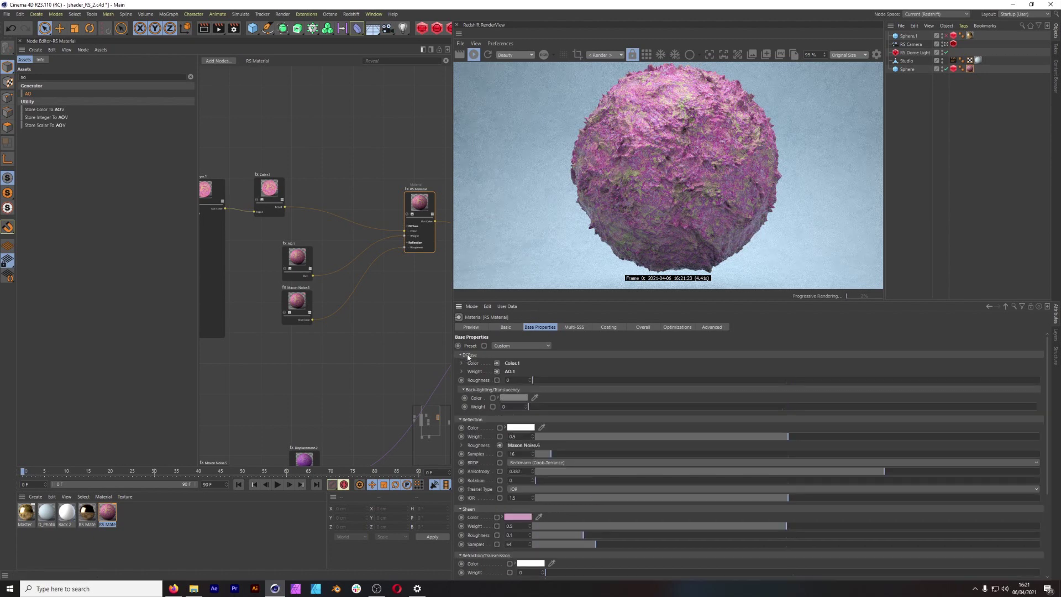
left_click(298, 265)
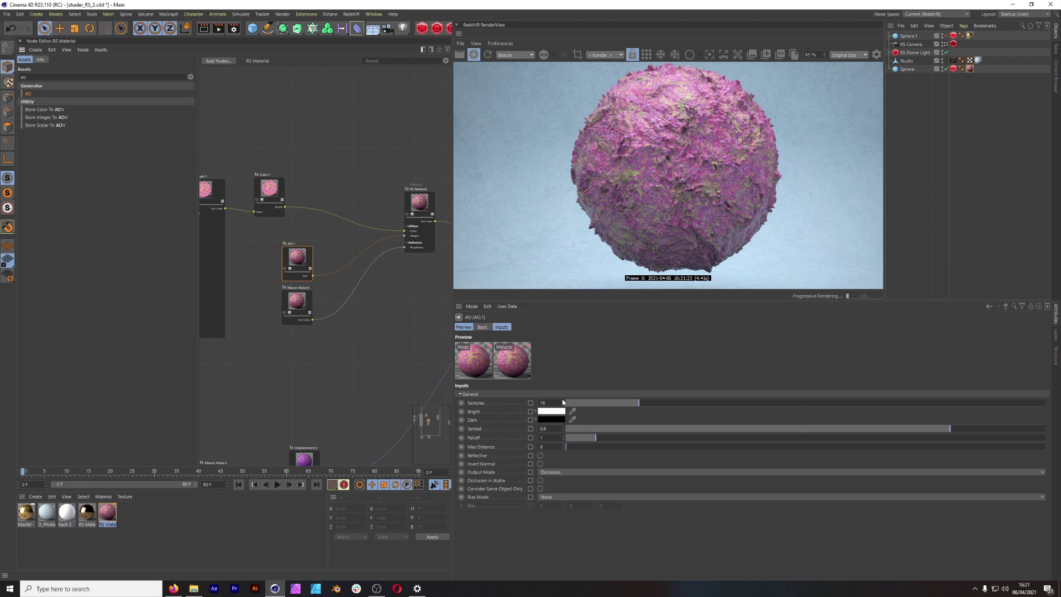
left_click(557, 427)
key("Return")
left_click(551, 429)
key("BackSpace")
type("5")
key("Return")
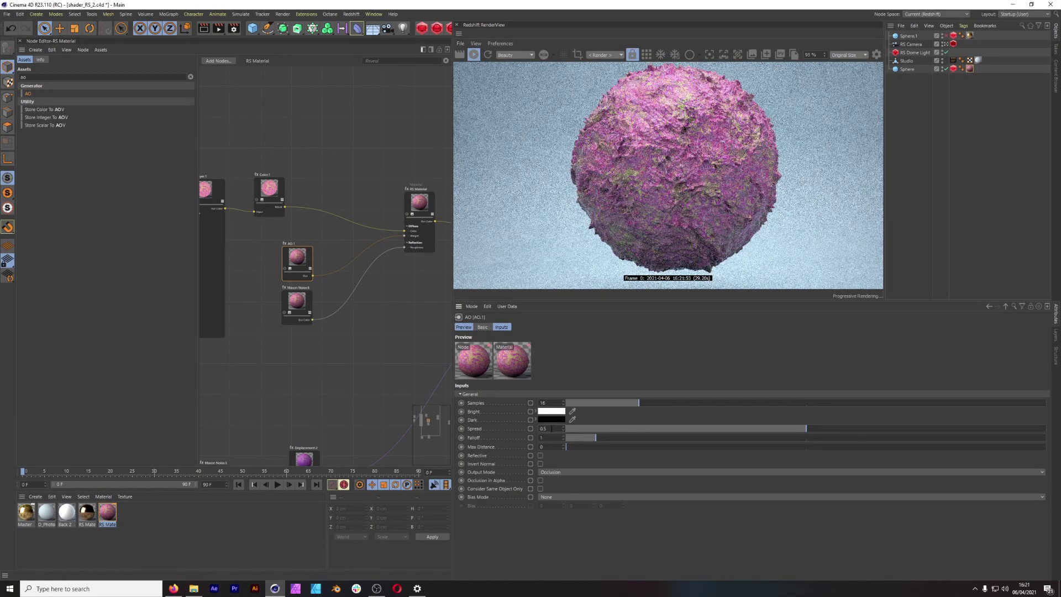
key("BackSpace")
type("1")
key("Return")
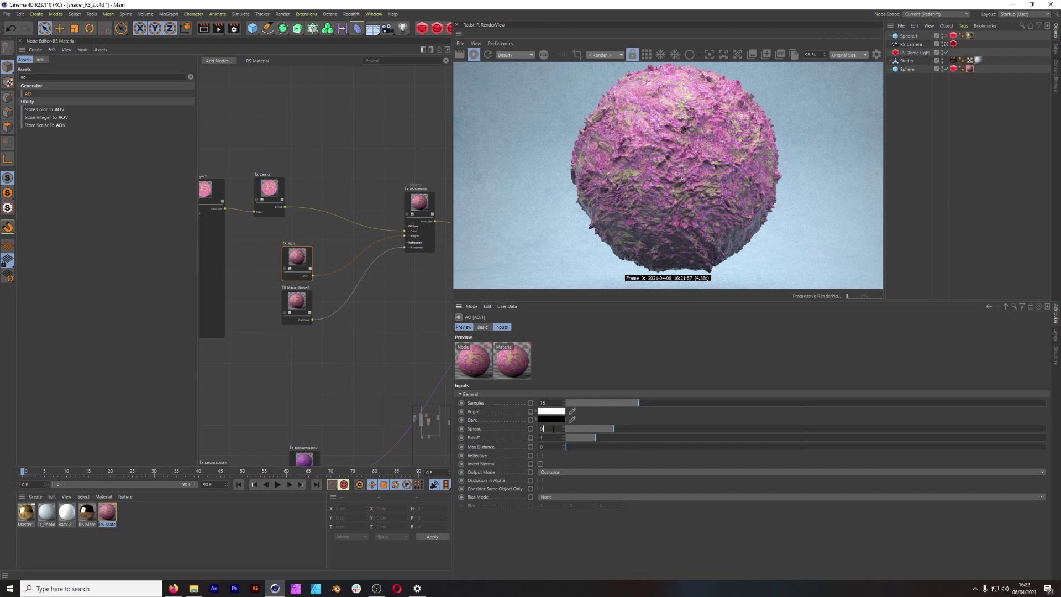
type(".8")
key("Return")
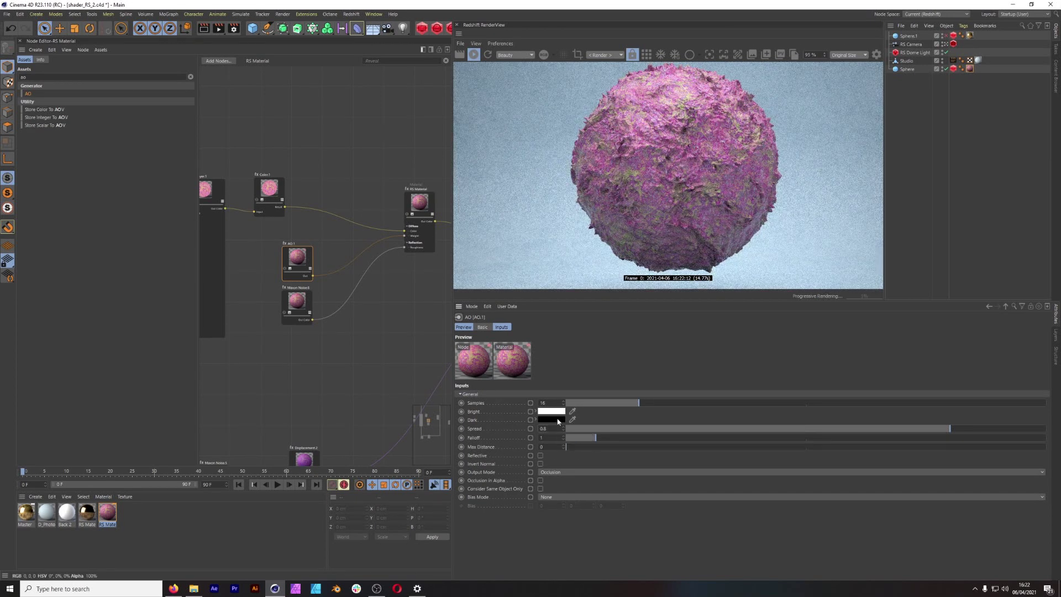
Step: Set the dark colour of the AO node to a purple sampled from the rendered sphere, darkened to a brightness of 3%
left_click(558, 421)
left_click(550, 422)
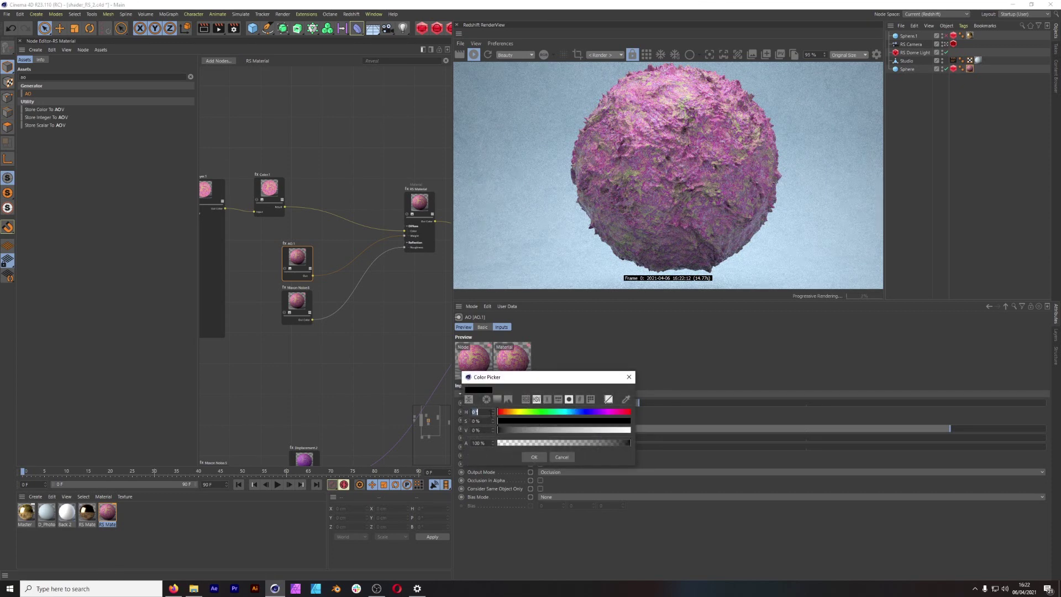
left_click(626, 399)
left_click(662, 234)
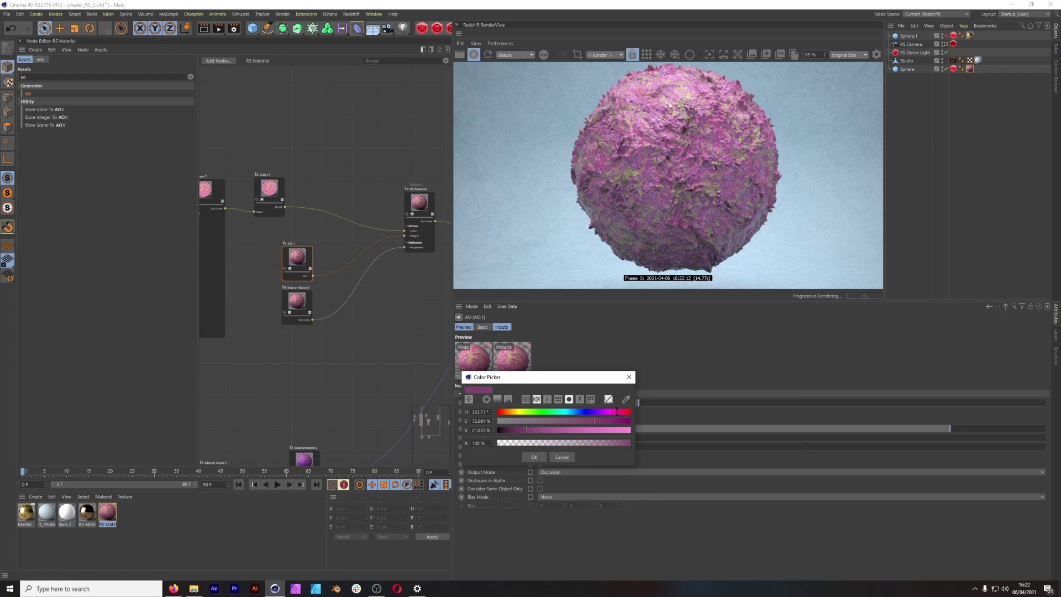
left_click_drag(522, 434, 502, 434)
left_click(534, 457)
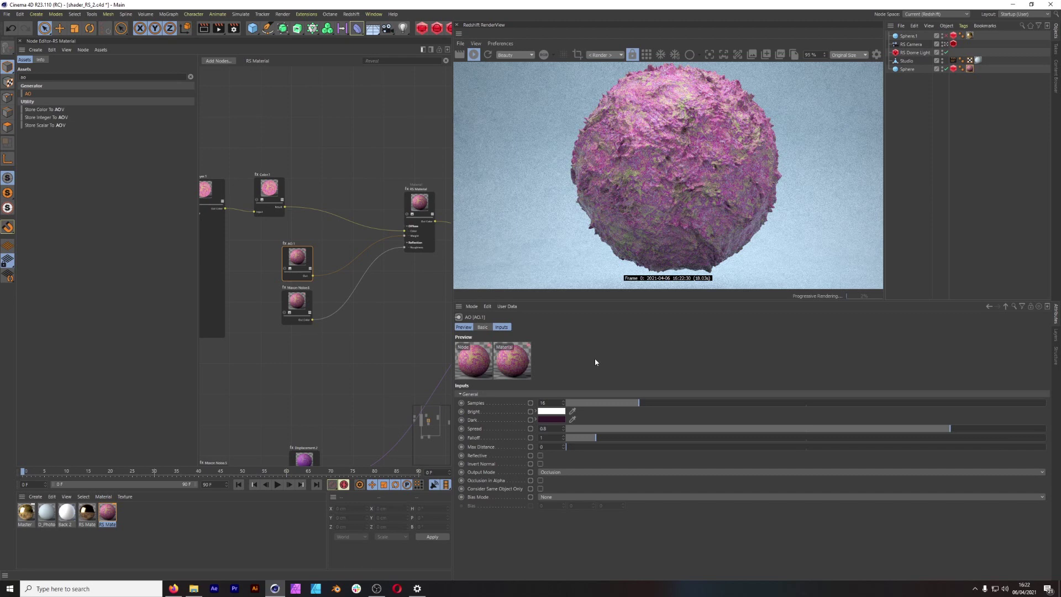
Step: Fine-tune the brightness of the AO node's dark colour and set the falloff to 0.8
left_click(556, 421)
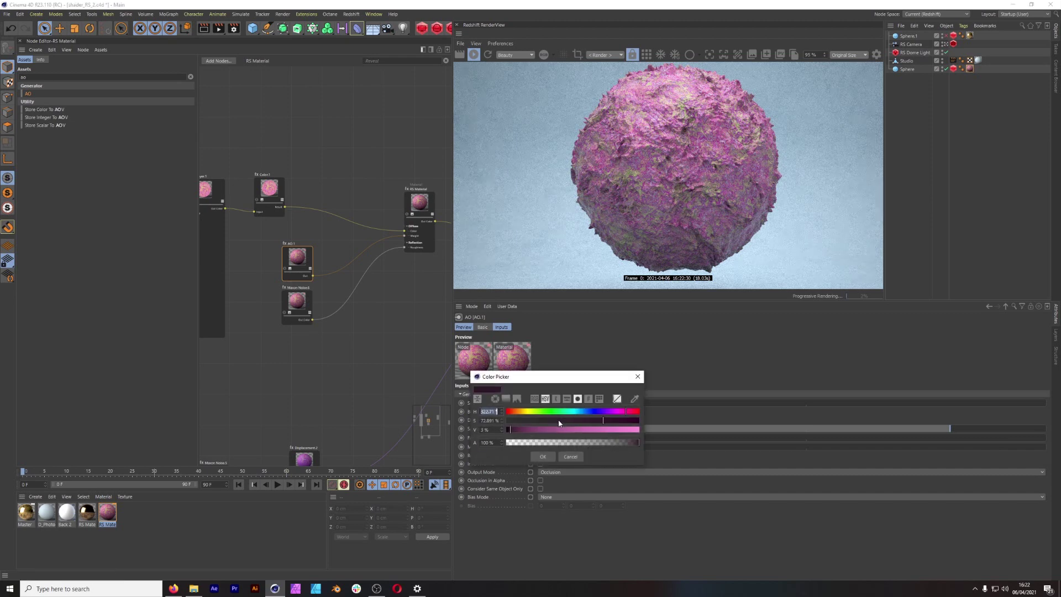
left_click(509, 429)
key("Return")
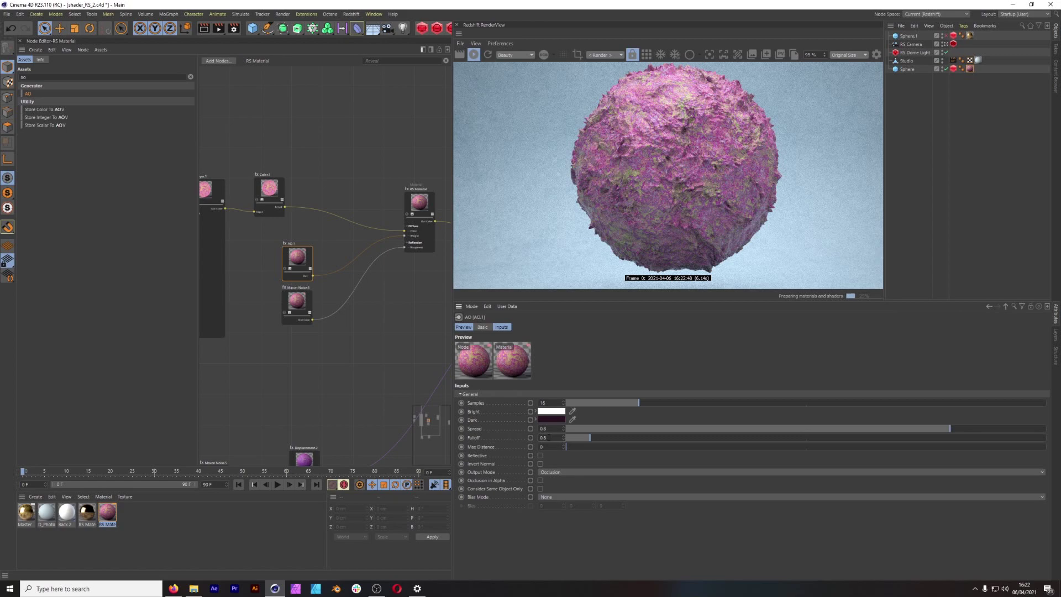
type("0.8")
key("Return")
Step: Set Color 1 of the Maxon Noise.1 node feeding the first layer of the Color Layer to magenta
scroll(348, 349, "down", 6)
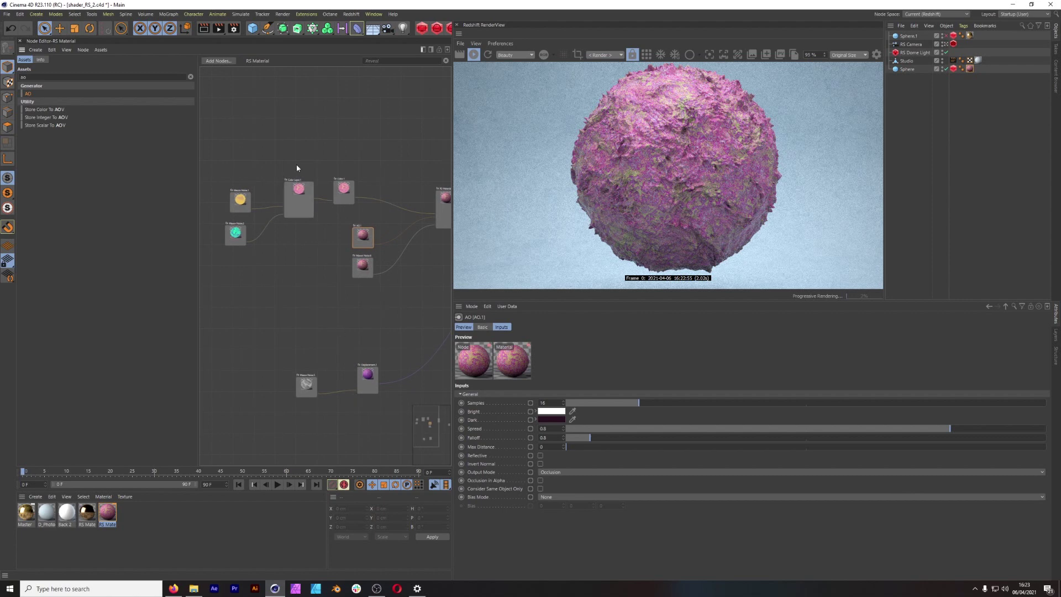
left_click(297, 203)
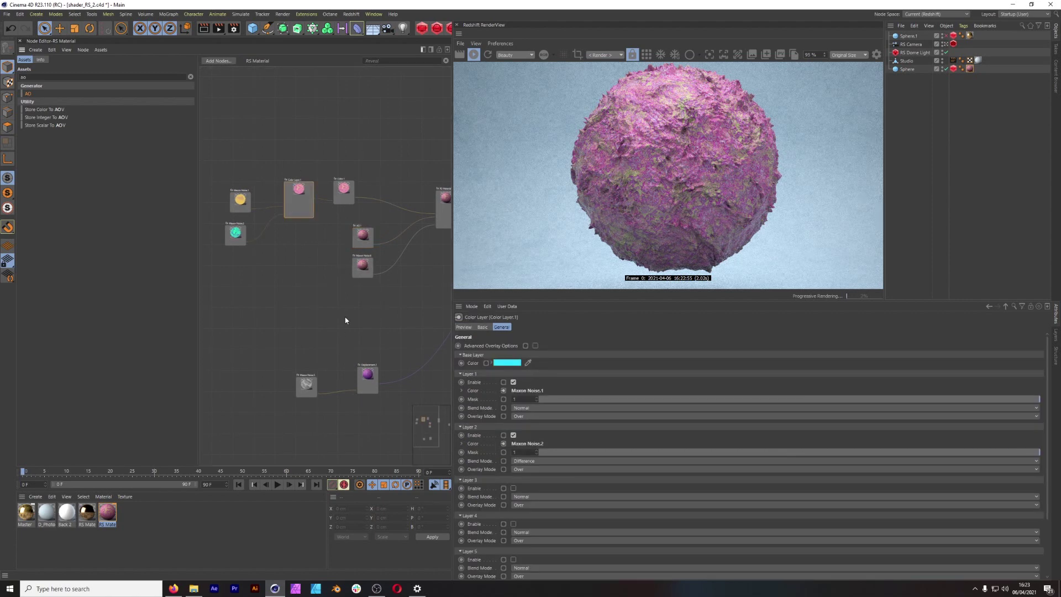
scroll(337, 318, "up", 8)
middle_click_drag(331, 305, 408, 505)
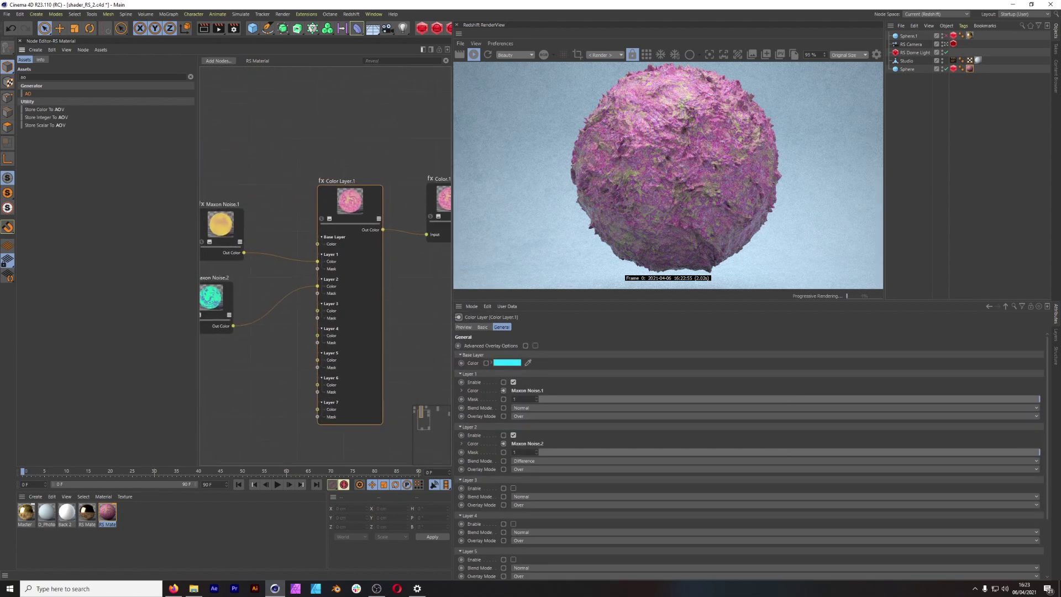
left_click(227, 220)
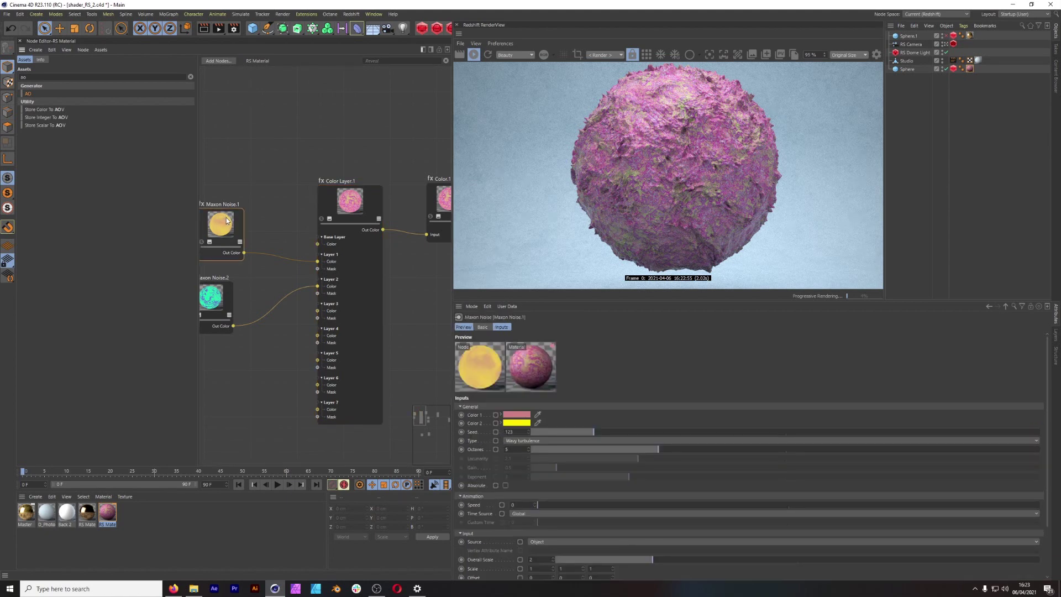
left_click(517, 414)
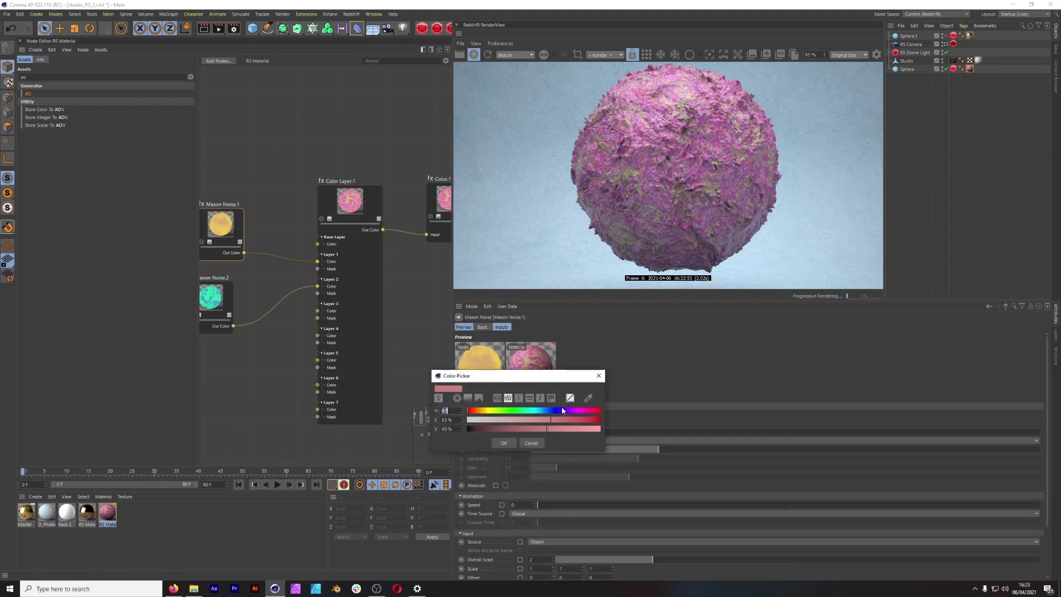
left_click(503, 443)
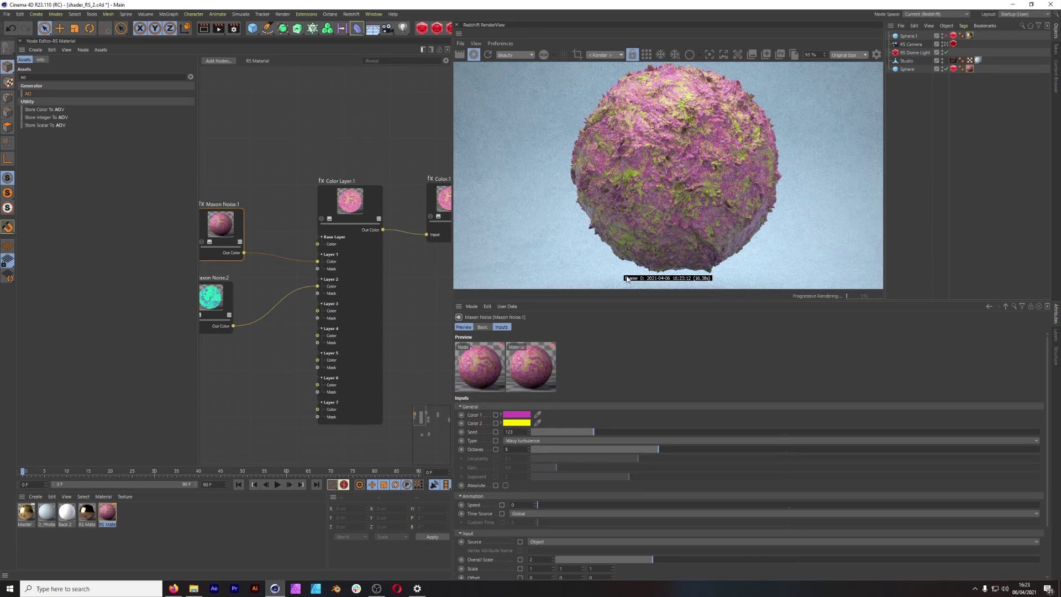
Step: Try a cyan Color 2 on the Maxon Noise.1 node and undo that change
left_click(517, 423)
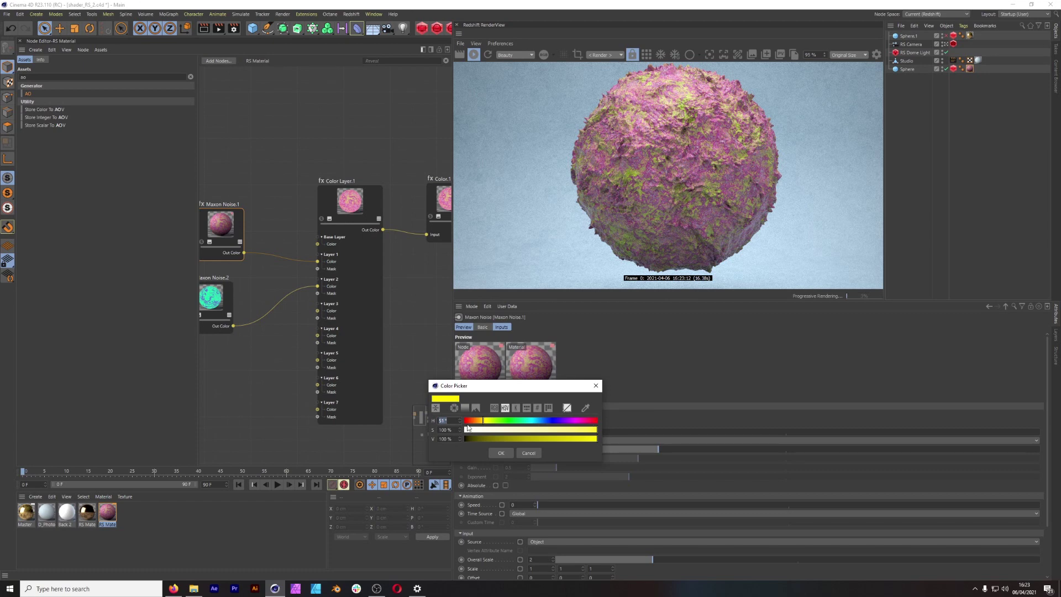
left_click(564, 420)
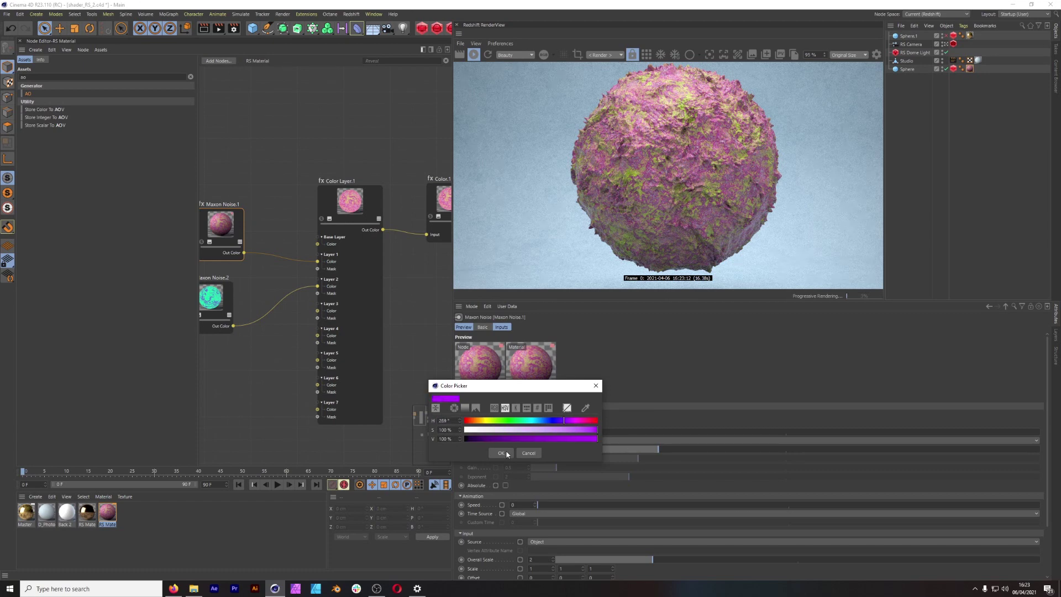
left_click(590, 422)
left_click_drag(592, 421, 612, 423)
left_click(530, 421)
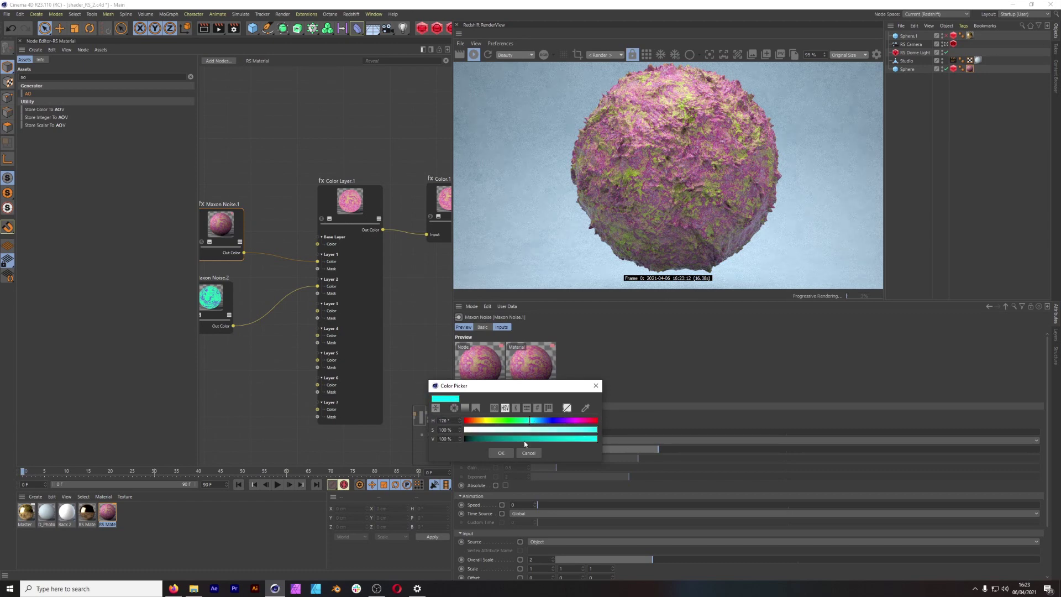
key("Return")
key("ctrl+z")
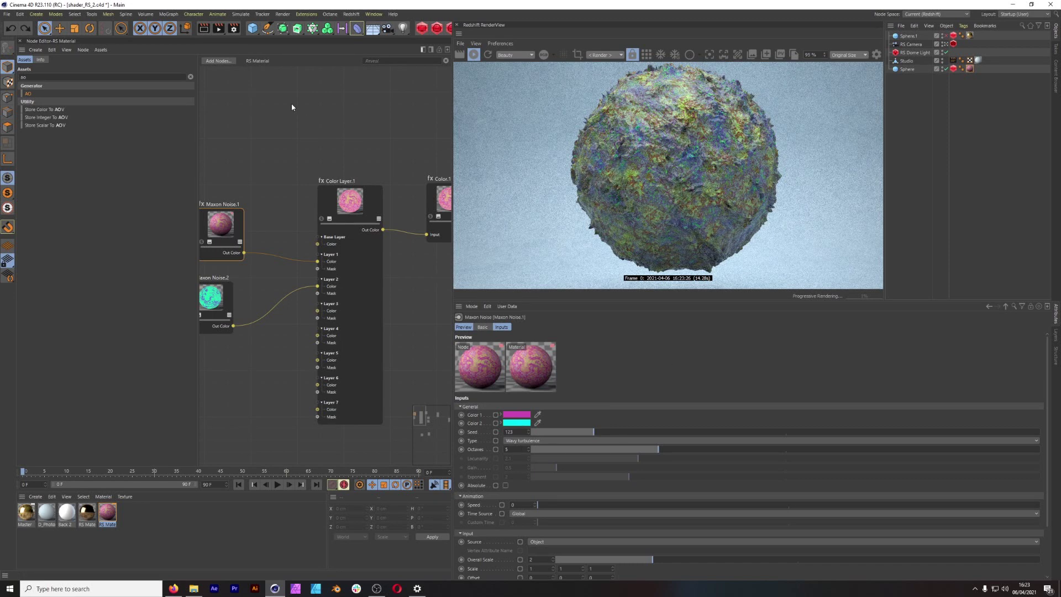